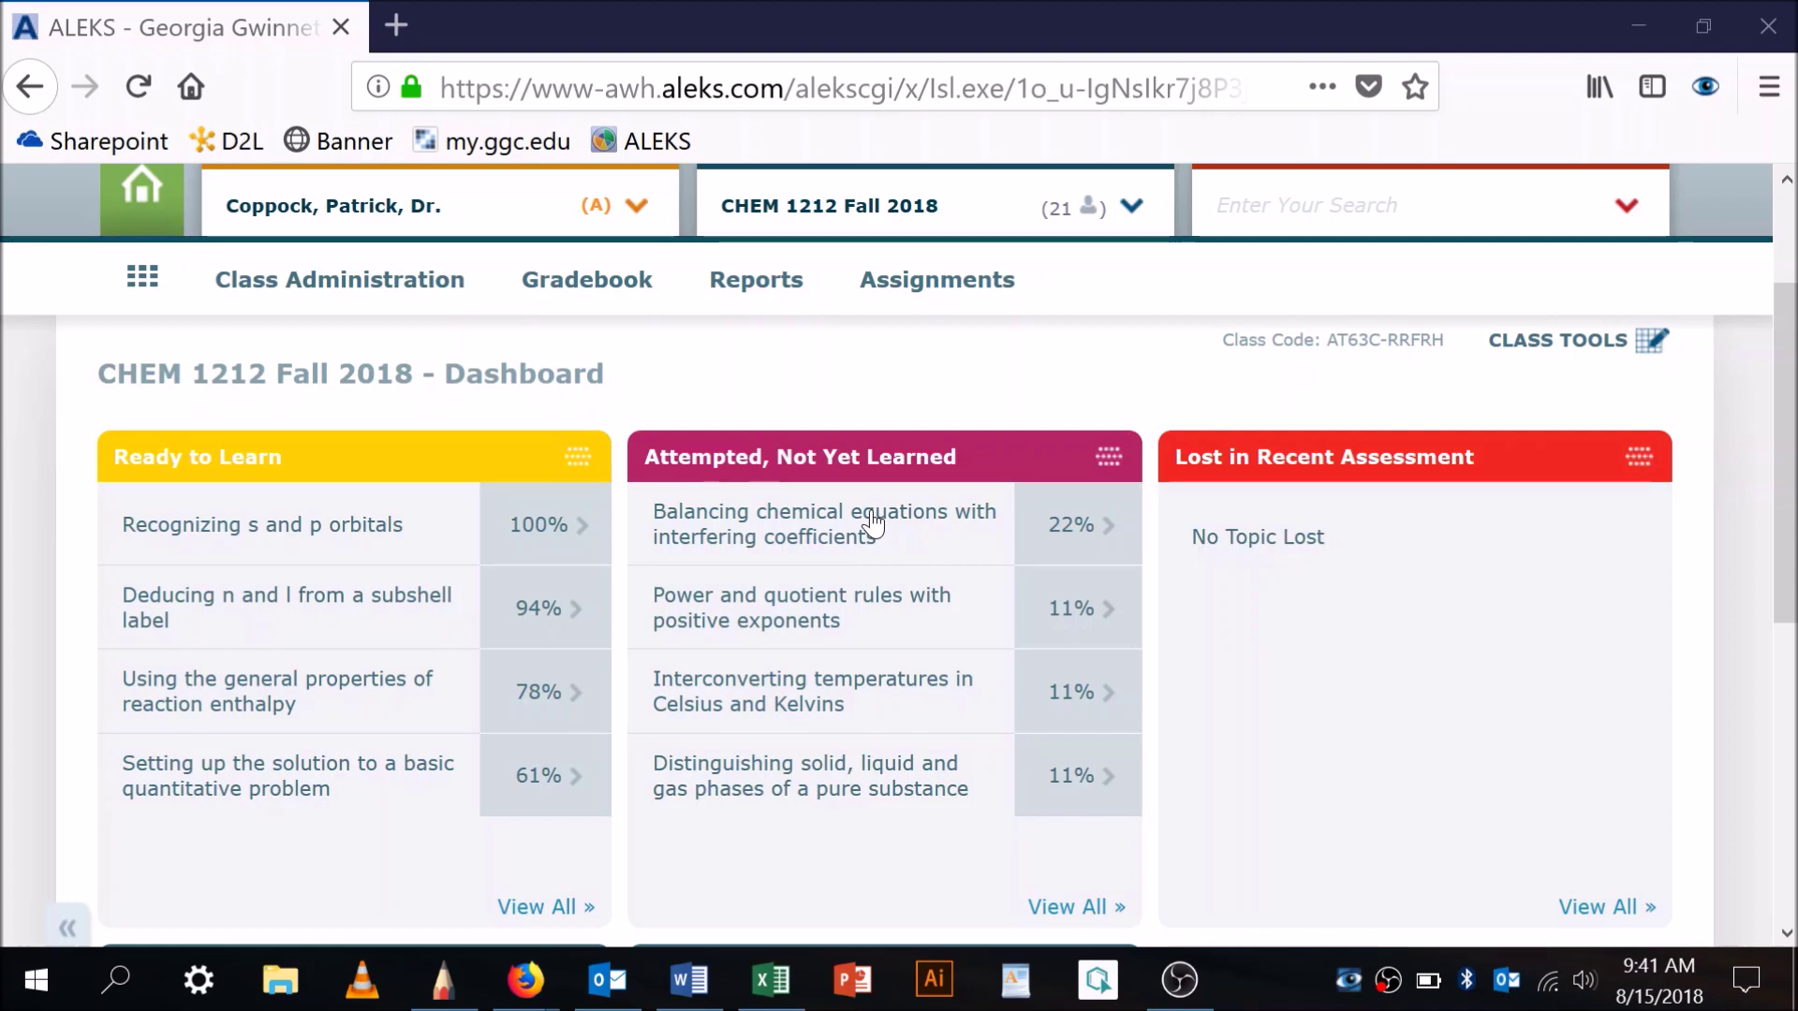
Open the 'Balancing chemical equations with interfering coefficients' ALEKS problem, then switch to SketchBook.
{"action": "left_click", "coordinate": [825, 535]}
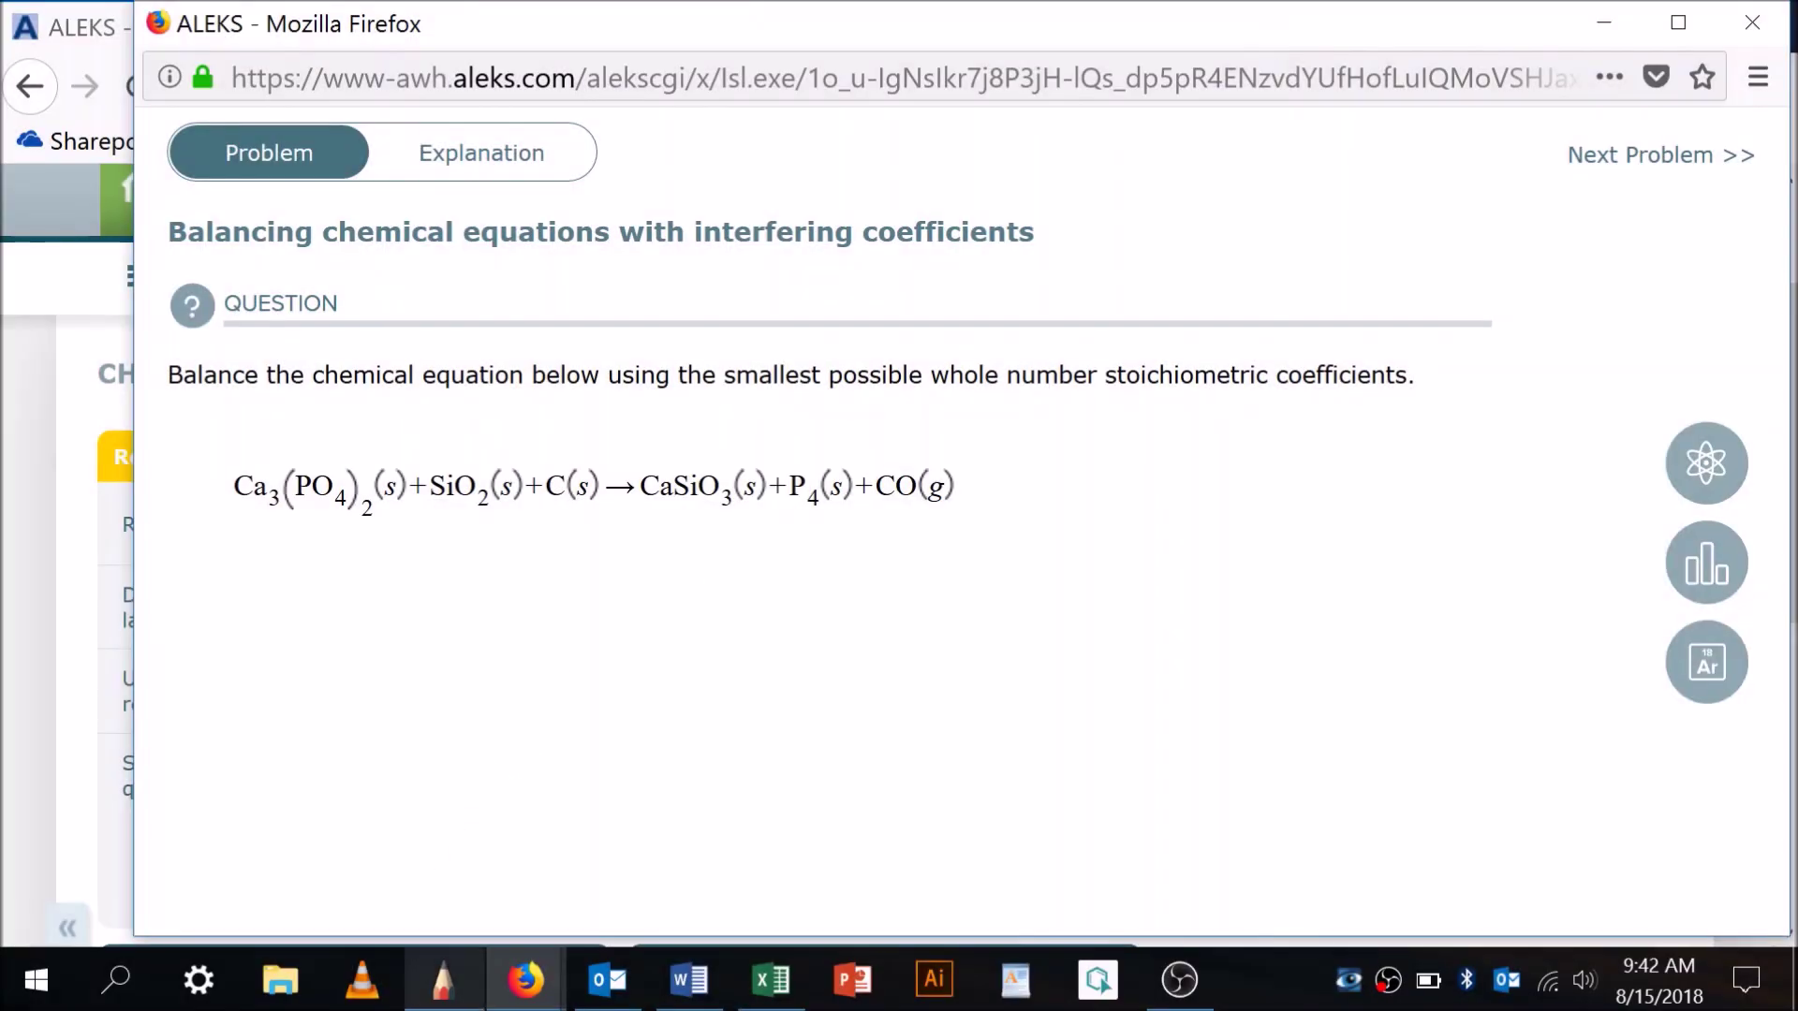
{"action": "left_click", "coordinate": [444, 983]}
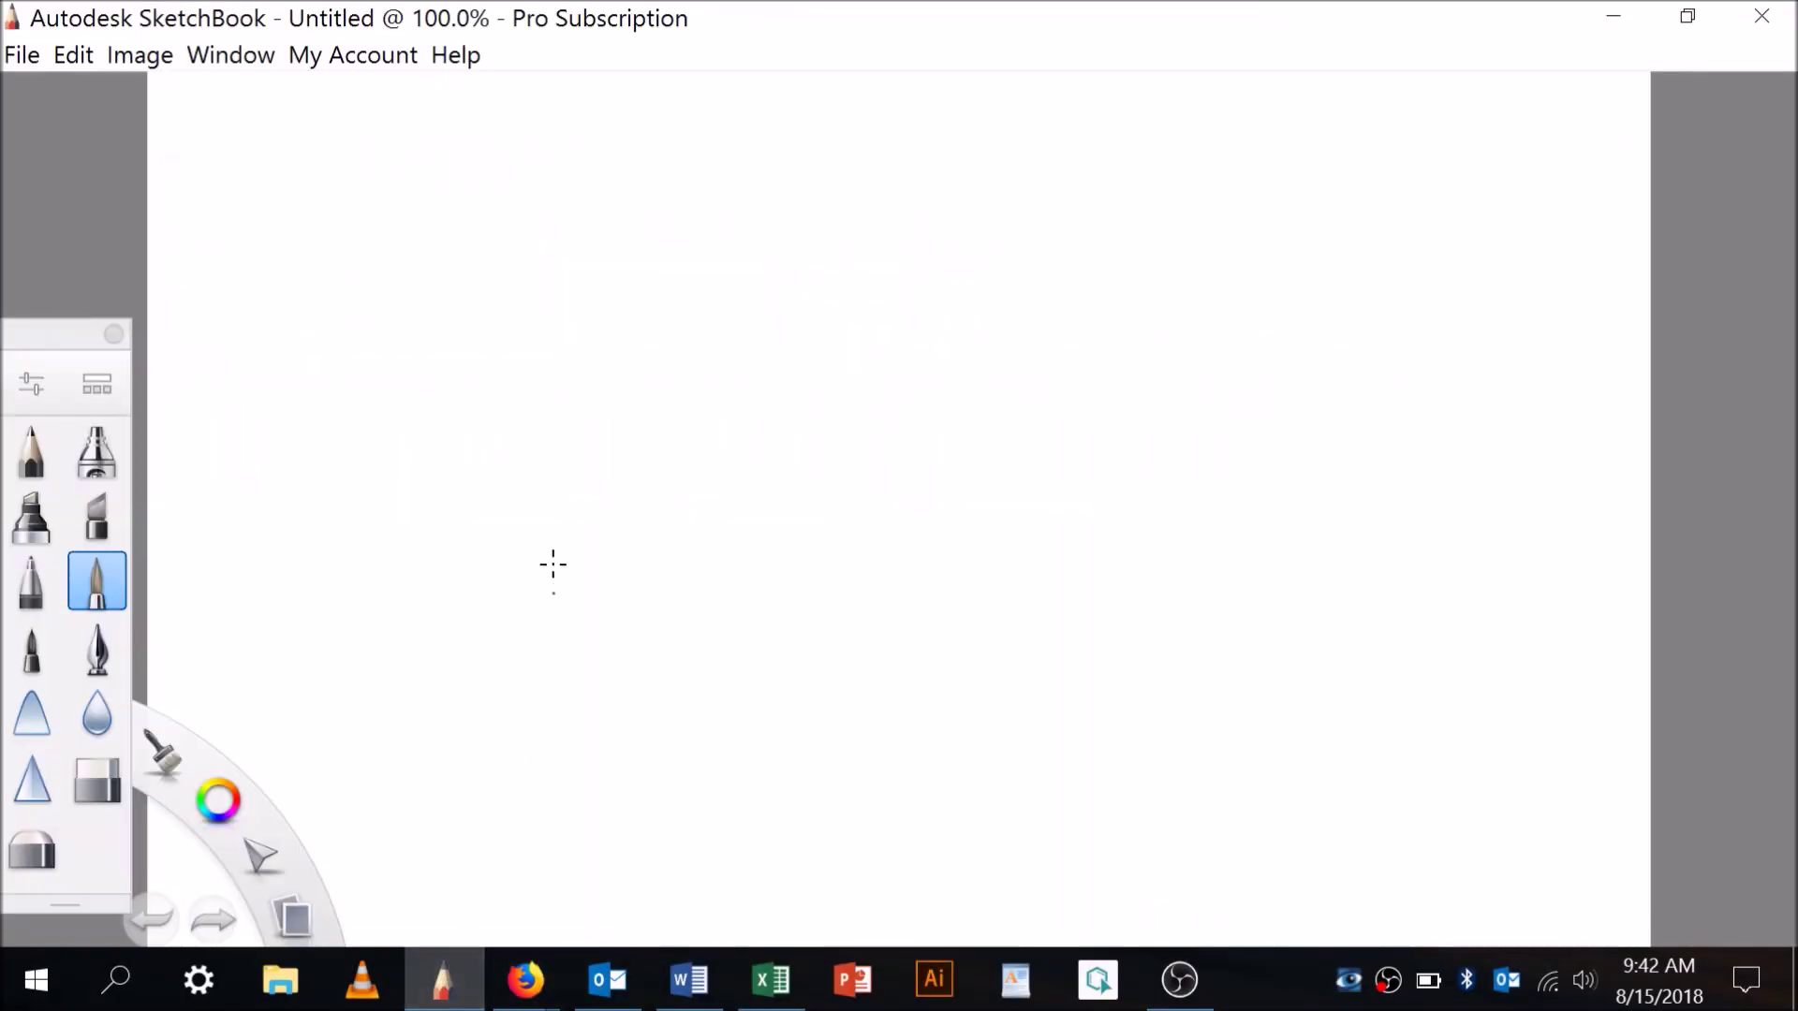
Import Screenshot (12) onto the blank canvas through File > Add Image and commit its placement.
{"action": "left_click", "coordinate": [22, 55]}
{"action": "left_click", "coordinate": [121, 357]}
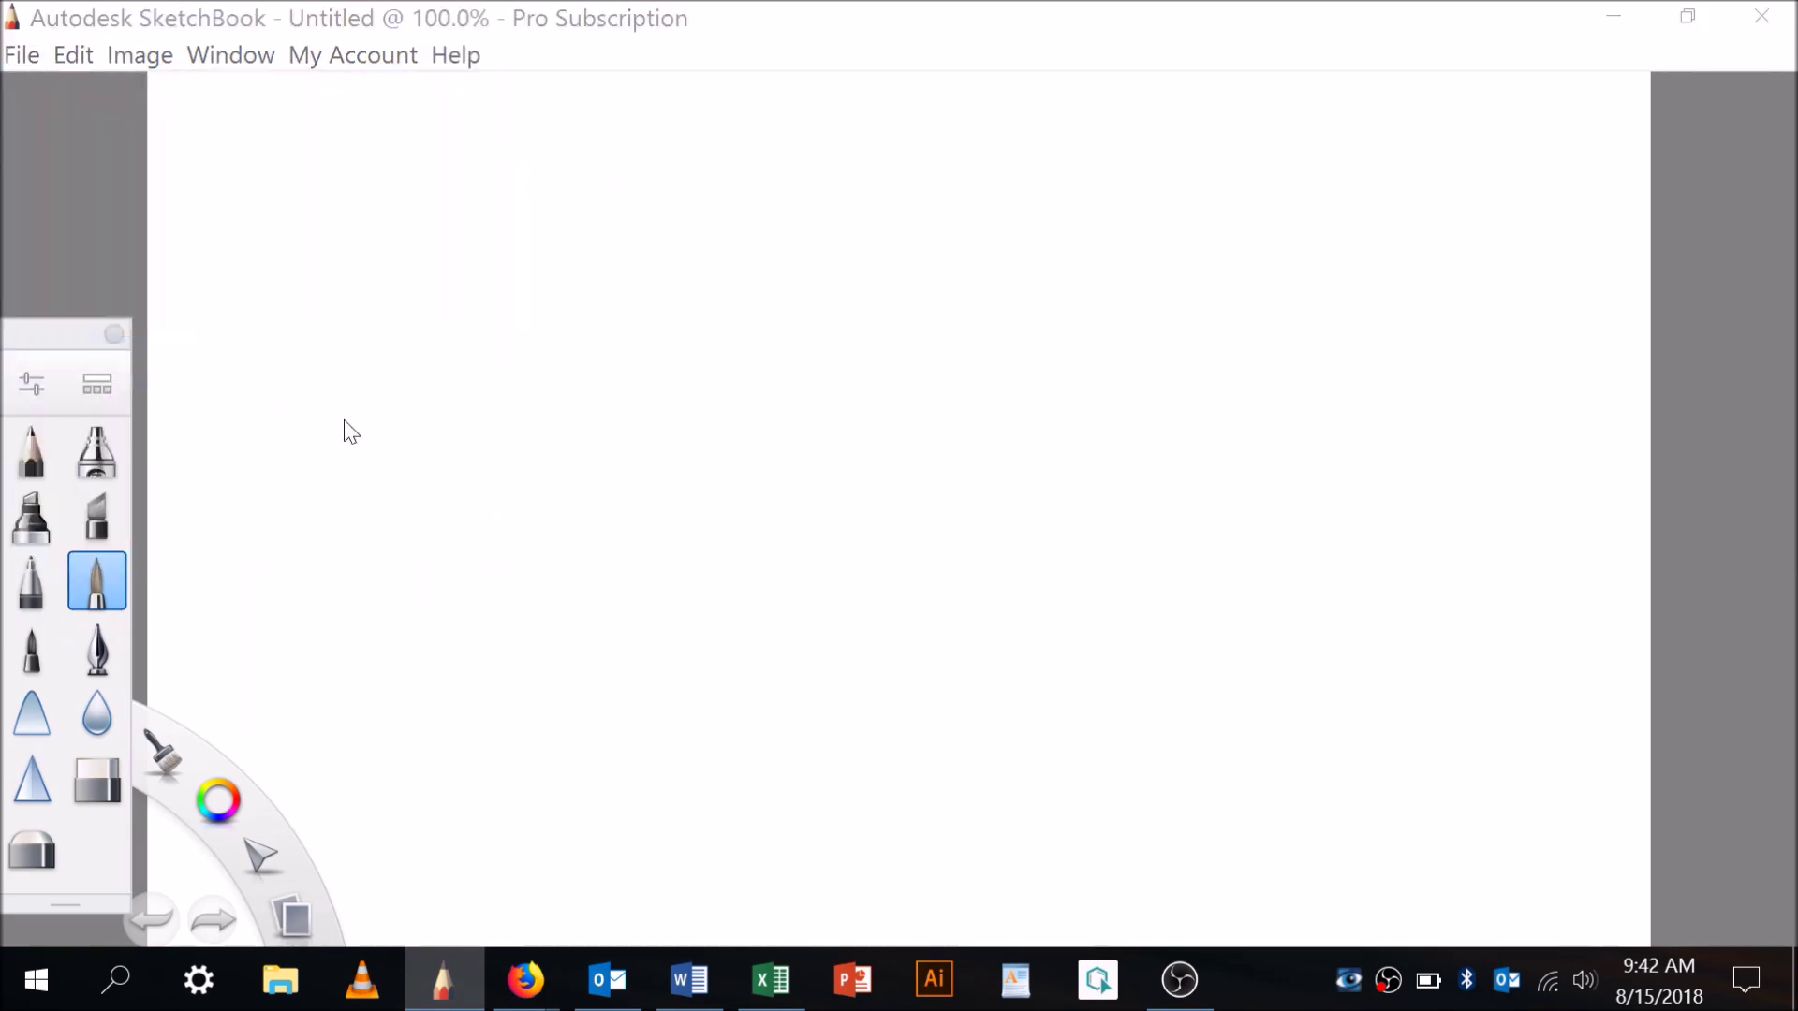
{"action": "scroll", "coordinate": [796, 562], "scroll_direction": "down", "scroll_amount": 2}
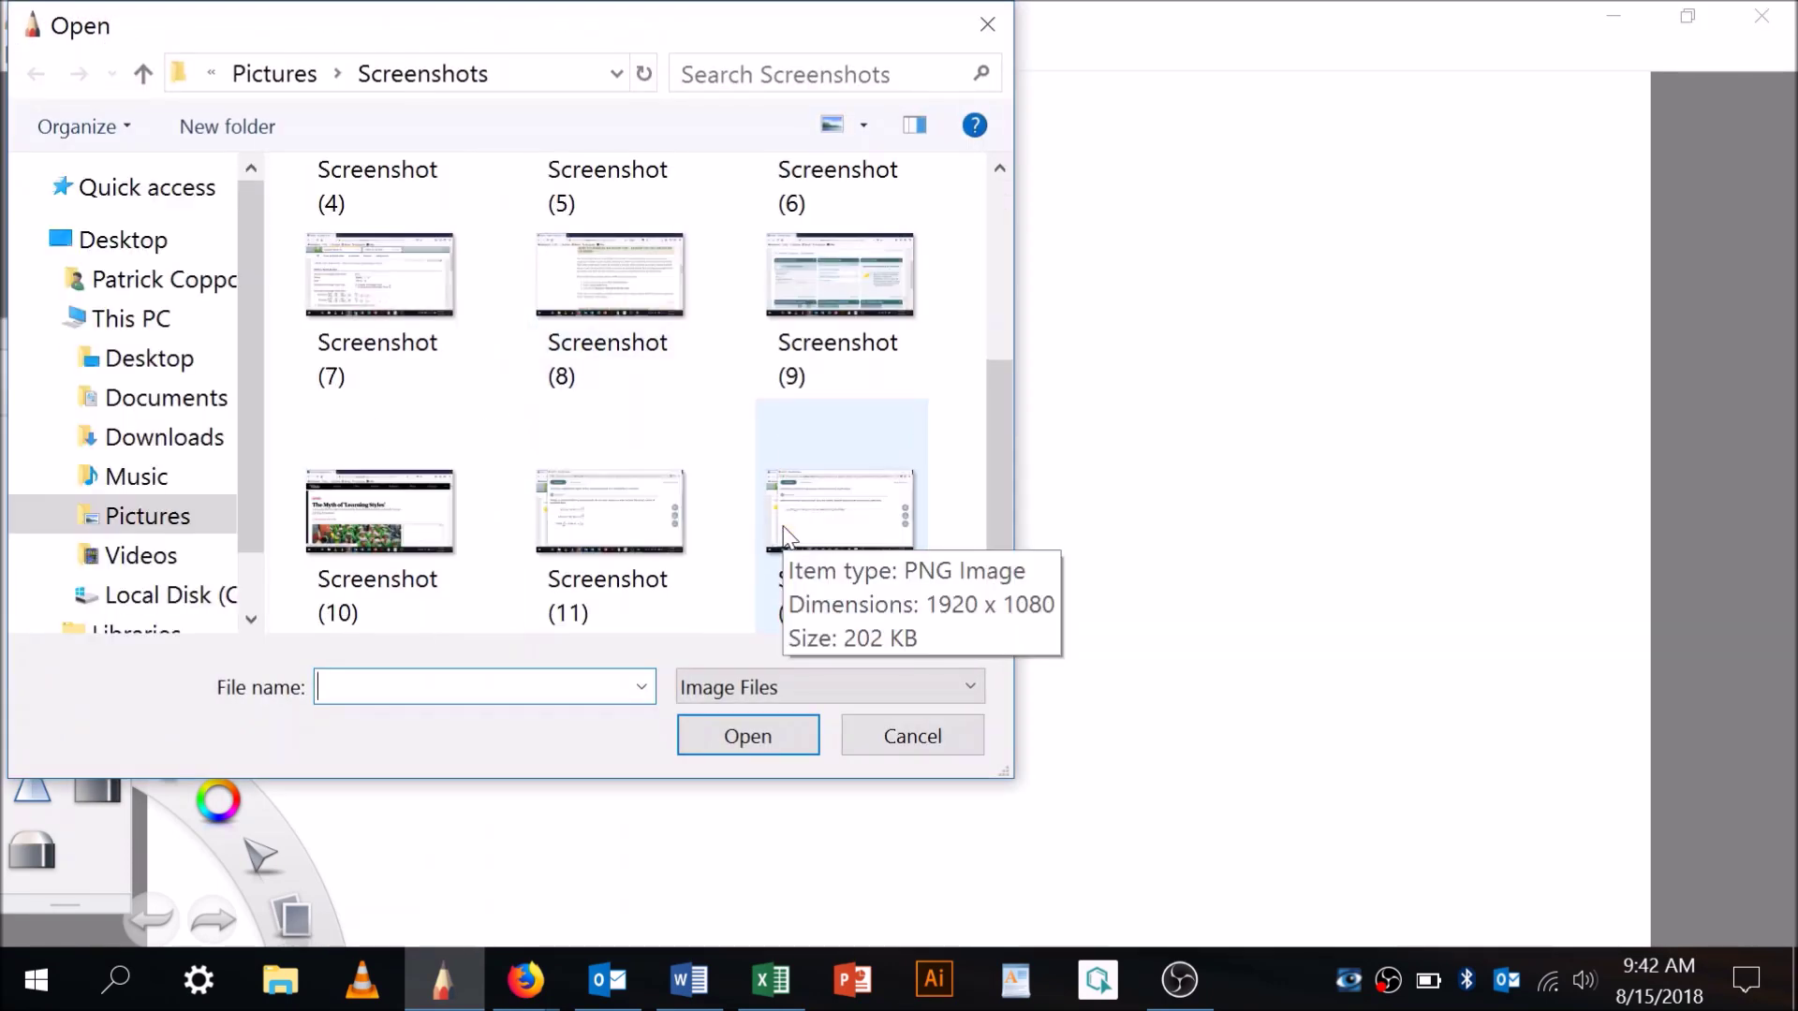
{"action": "double_click", "coordinate": [831, 509]}
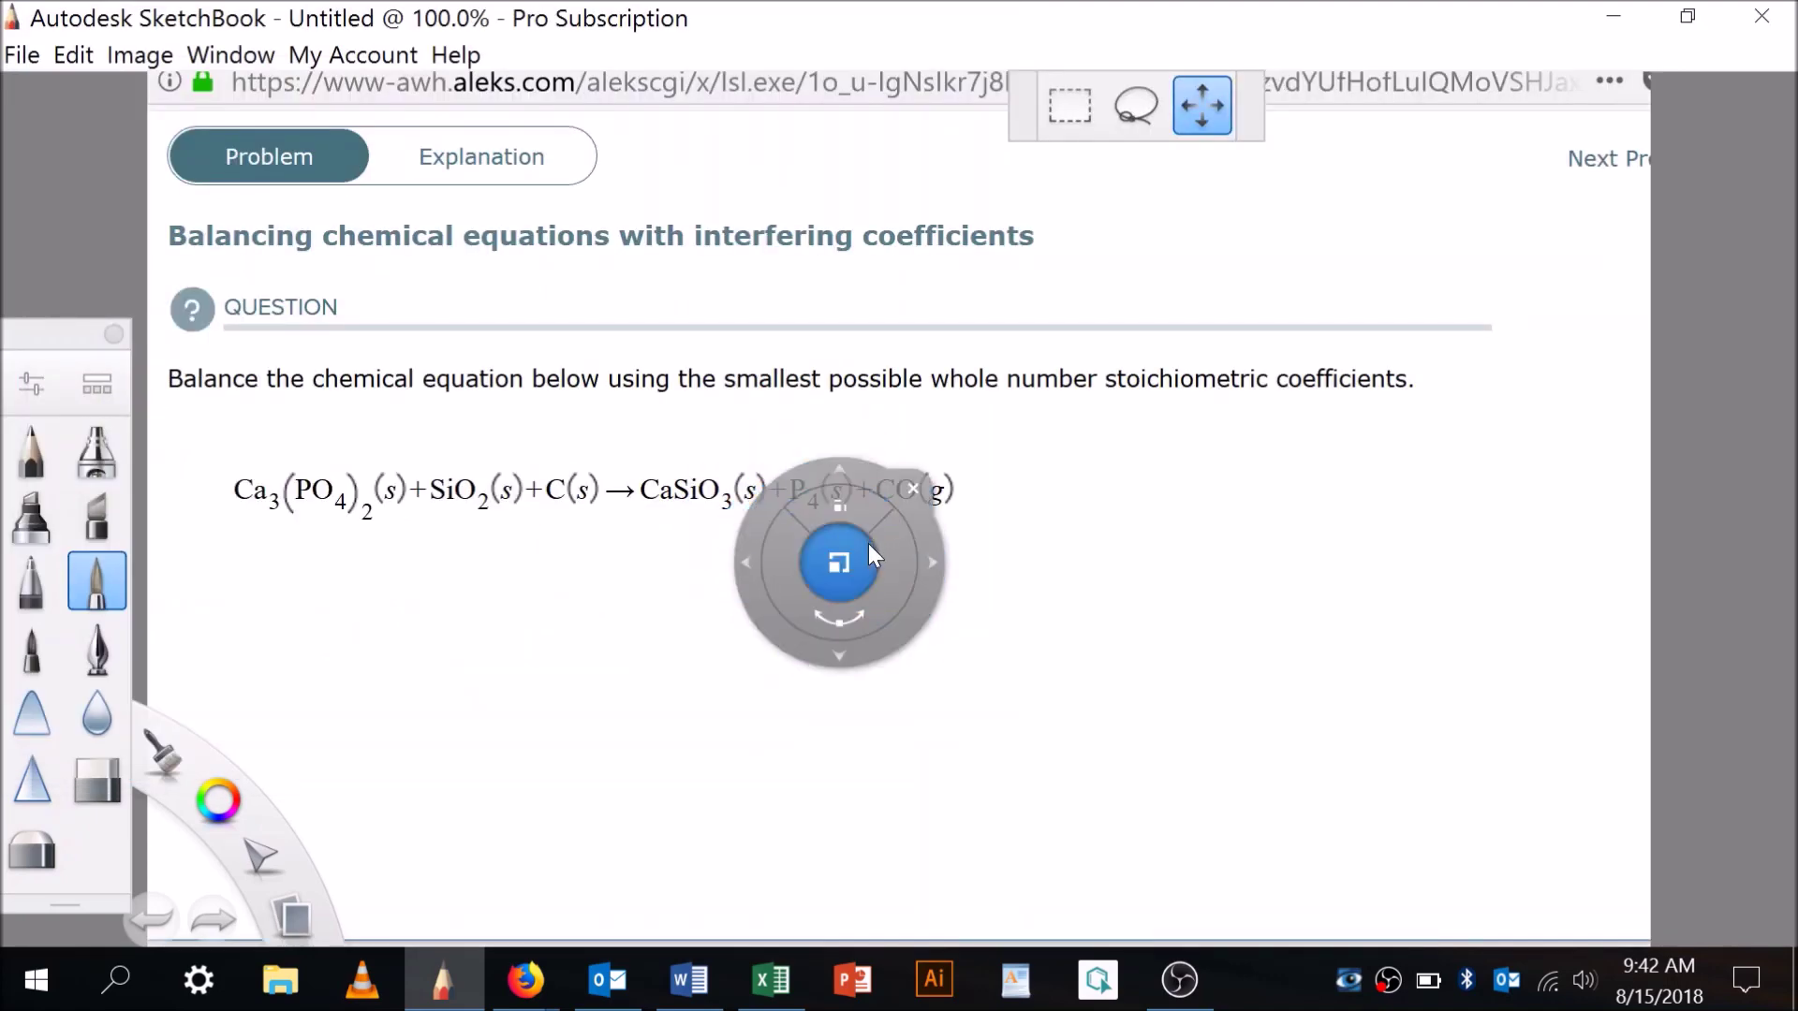
{"action": "left_click", "coordinate": [913, 494]}
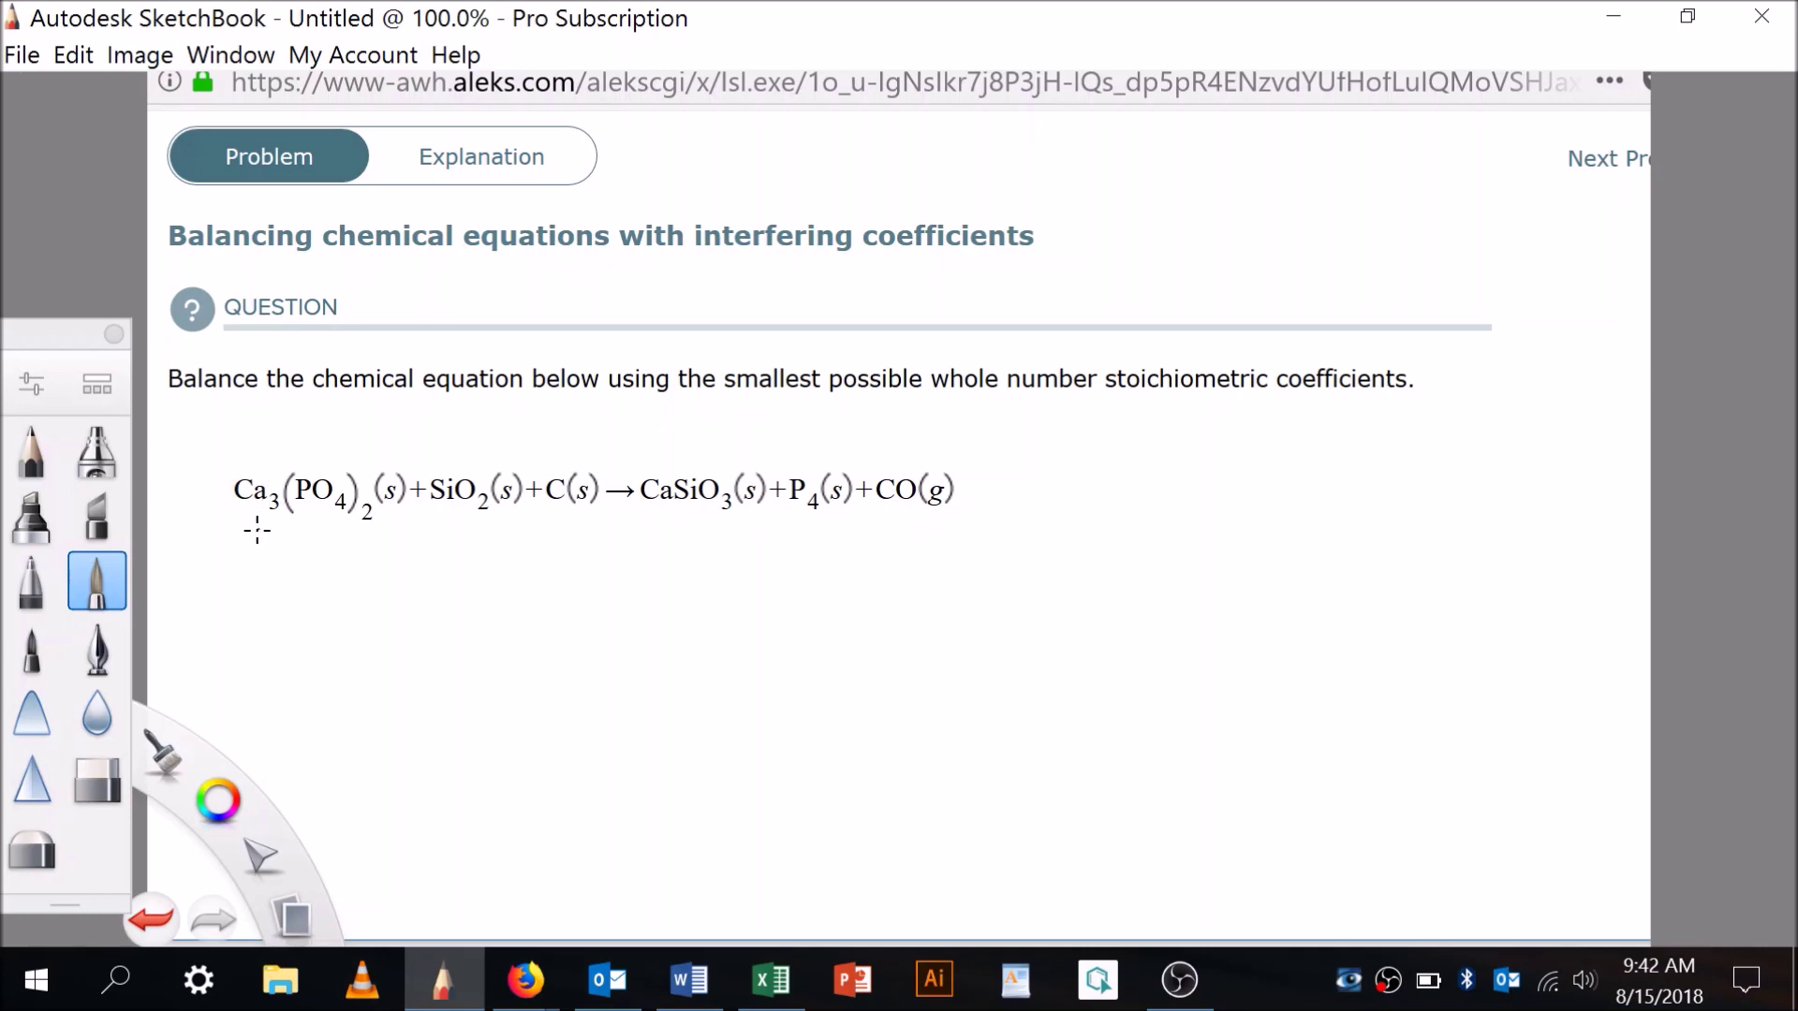
Mark the equation: black underlines under Ca3(PO4)2 and CaSiO3, red underlines under C and P4, red circles on CO and SiO2.
{"action": "left_click_drag", "start_coordinate": [252, 529], "coordinate": [339, 527]}
{"action": "left_click_drag", "start_coordinate": [722, 527], "coordinate": [636, 539]}
{"action": "mouse_move", "coordinate": [217, 798]}
{"action": "left_click", "coordinate": [153, 737]}
{"action": "left_click_drag", "start_coordinate": [547, 523], "coordinate": [582, 528]}
{"action": "left_click_drag", "start_coordinate": [821, 529], "coordinate": [790, 523]}
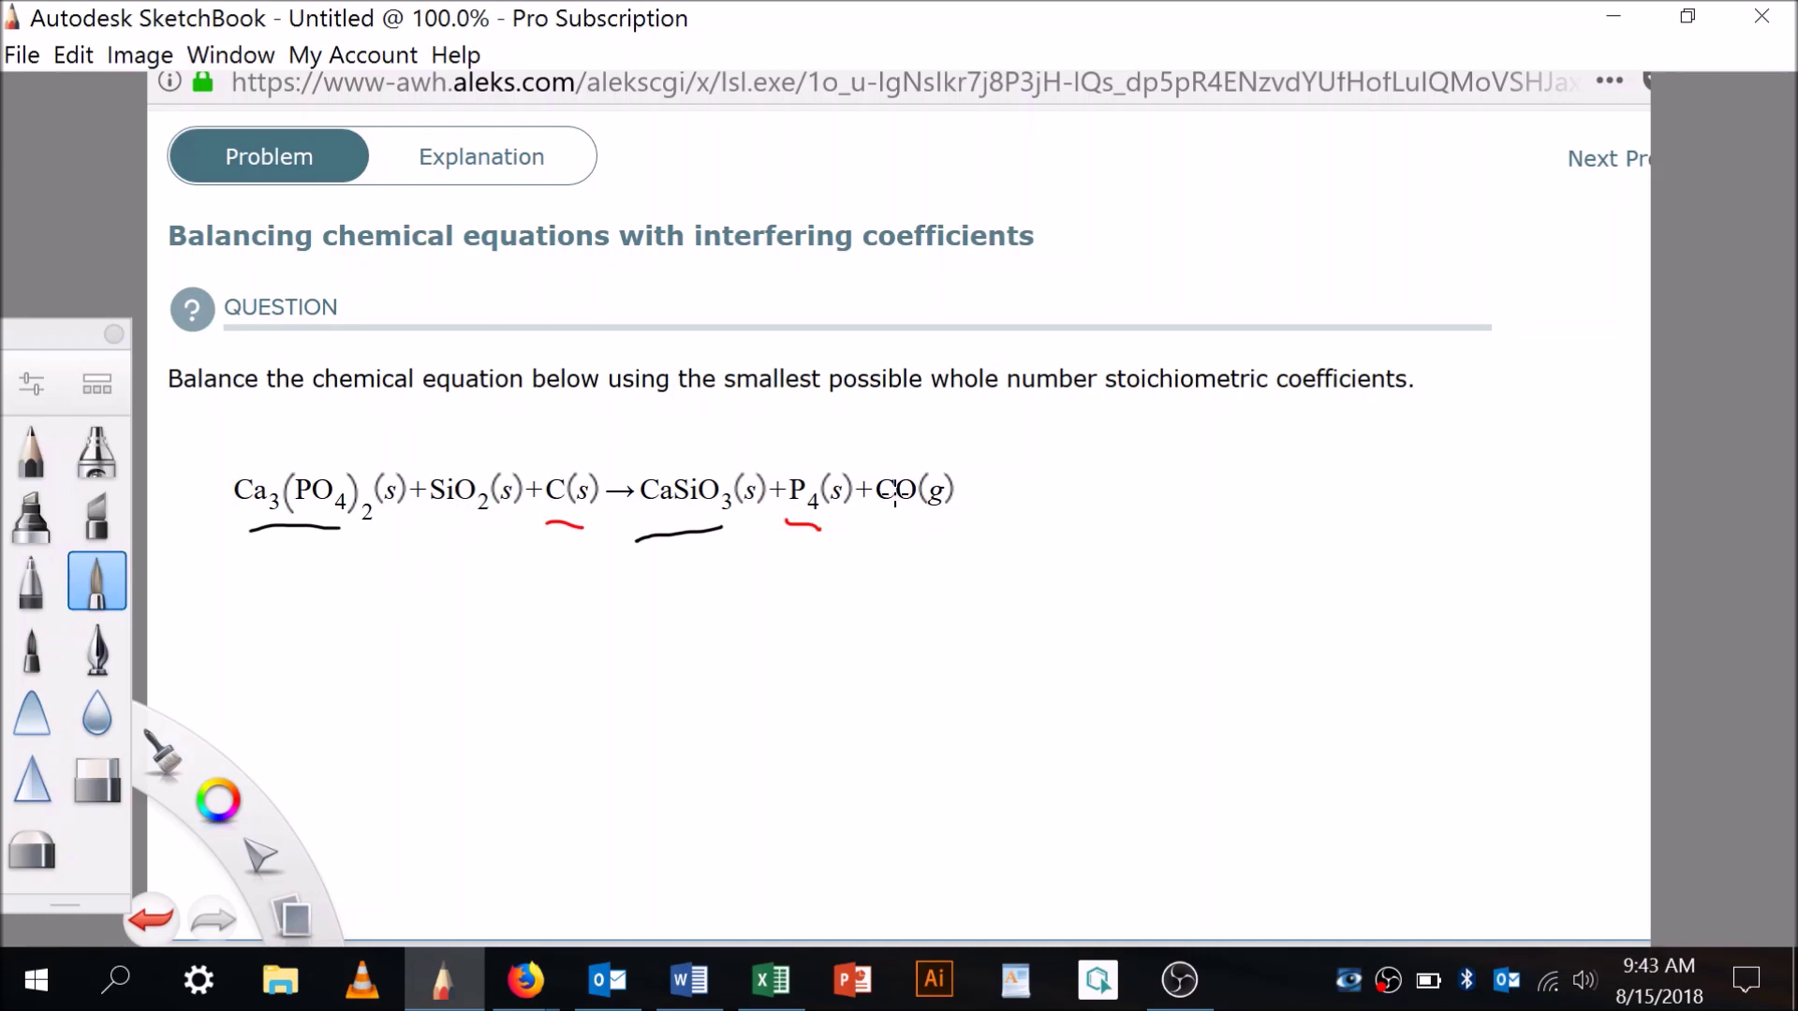
{"action": "mouse_move", "coordinate": [894, 457]}
{"action": "left_mouse_down"}
{"action": "mouse_move", "coordinate": [898, 523]}
{"action": "mouse_move", "coordinate": [892, 457]}
{"action": "left_mouse_up"}
{"action": "mouse_move", "coordinate": [440, 466]}
{"action": "left_mouse_down"}
{"action": "mouse_move", "coordinate": [458, 527]}
{"action": "mouse_move", "coordinate": [418, 459]}
{"action": "left_mouse_up"}
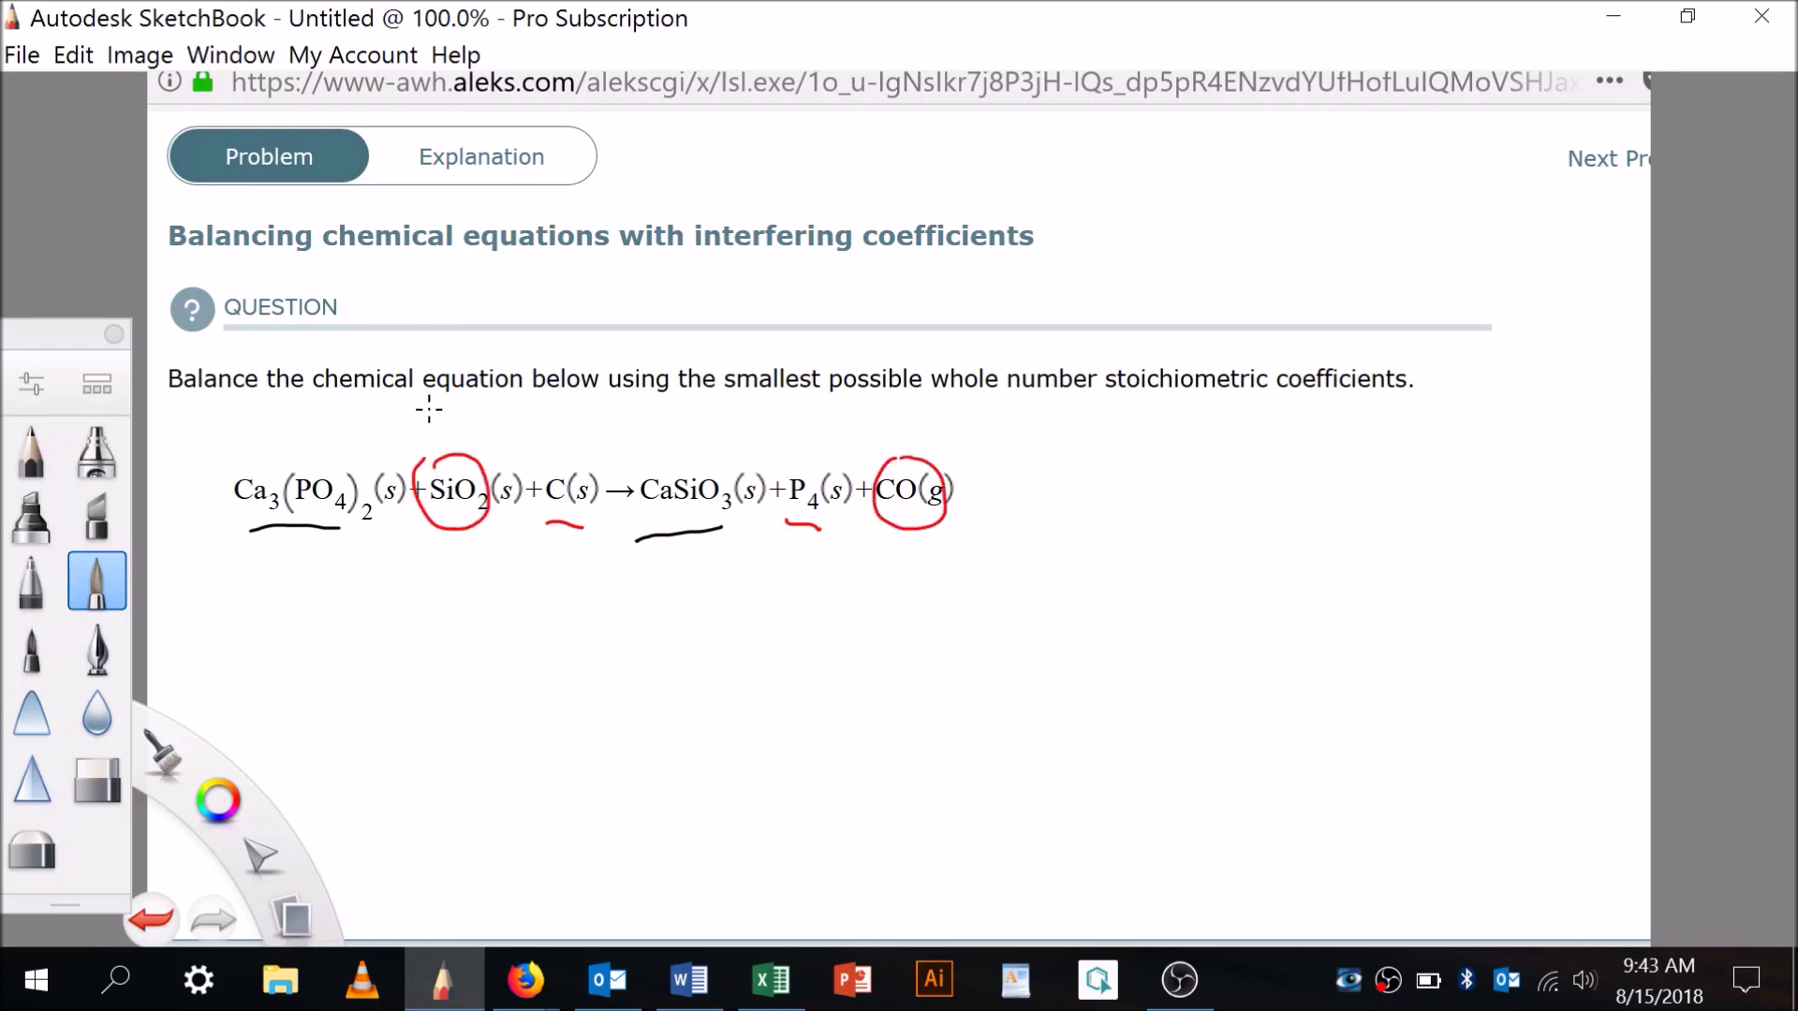
Undo the red circles and the red underlines under P4 and C(s).
{"action": "key", "text": "ctrl+z"}
{"action": "key", "text": "ctrl+z"}
{"action": "key", "text": "ctrl+z"}
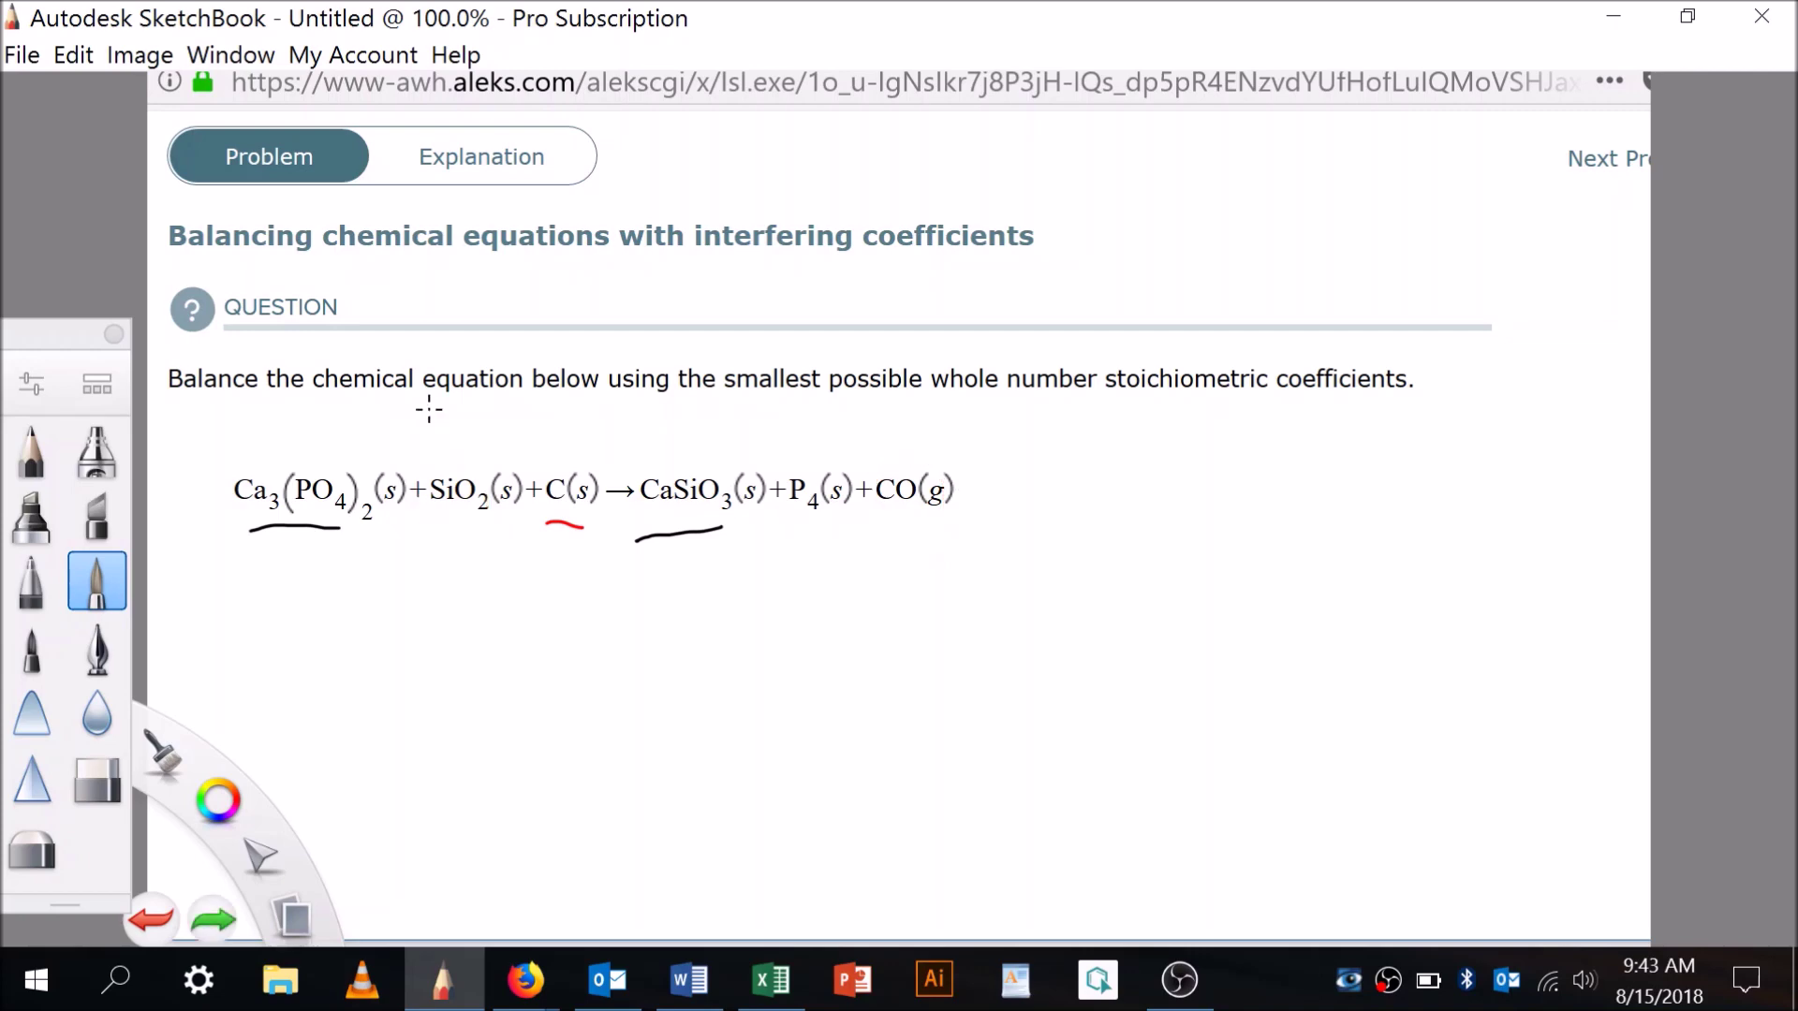
{"action": "key", "text": "ctrl+z"}
In red, write coefficient 1 before Ca3(PO4)2, arrows over Ca and PO4, and 3 before CaSiO3.
{"action": "left_click", "coordinate": [148, 734]}
{"action": "left_click_drag", "start_coordinate": [216, 465], "coordinate": [211, 509]}
{"action": "mouse_move", "coordinate": [246, 467]}
{"action": "left_mouse_down"}
{"action": "mouse_move", "coordinate": [242, 422]}
{"action": "mouse_move", "coordinate": [246, 470]}
{"action": "left_mouse_up"}
{"action": "left_click_drag", "start_coordinate": [237, 456], "coordinate": [310, 469]}
{"action": "mouse_move", "coordinate": [318, 454]}
{"action": "left_mouse_down"}
{"action": "mouse_move", "coordinate": [310, 469]}
{"action": "mouse_move", "coordinate": [331, 468]}
{"action": "left_mouse_up"}
{"action": "left_click_drag", "start_coordinate": [340, 455], "coordinate": [332, 469]}
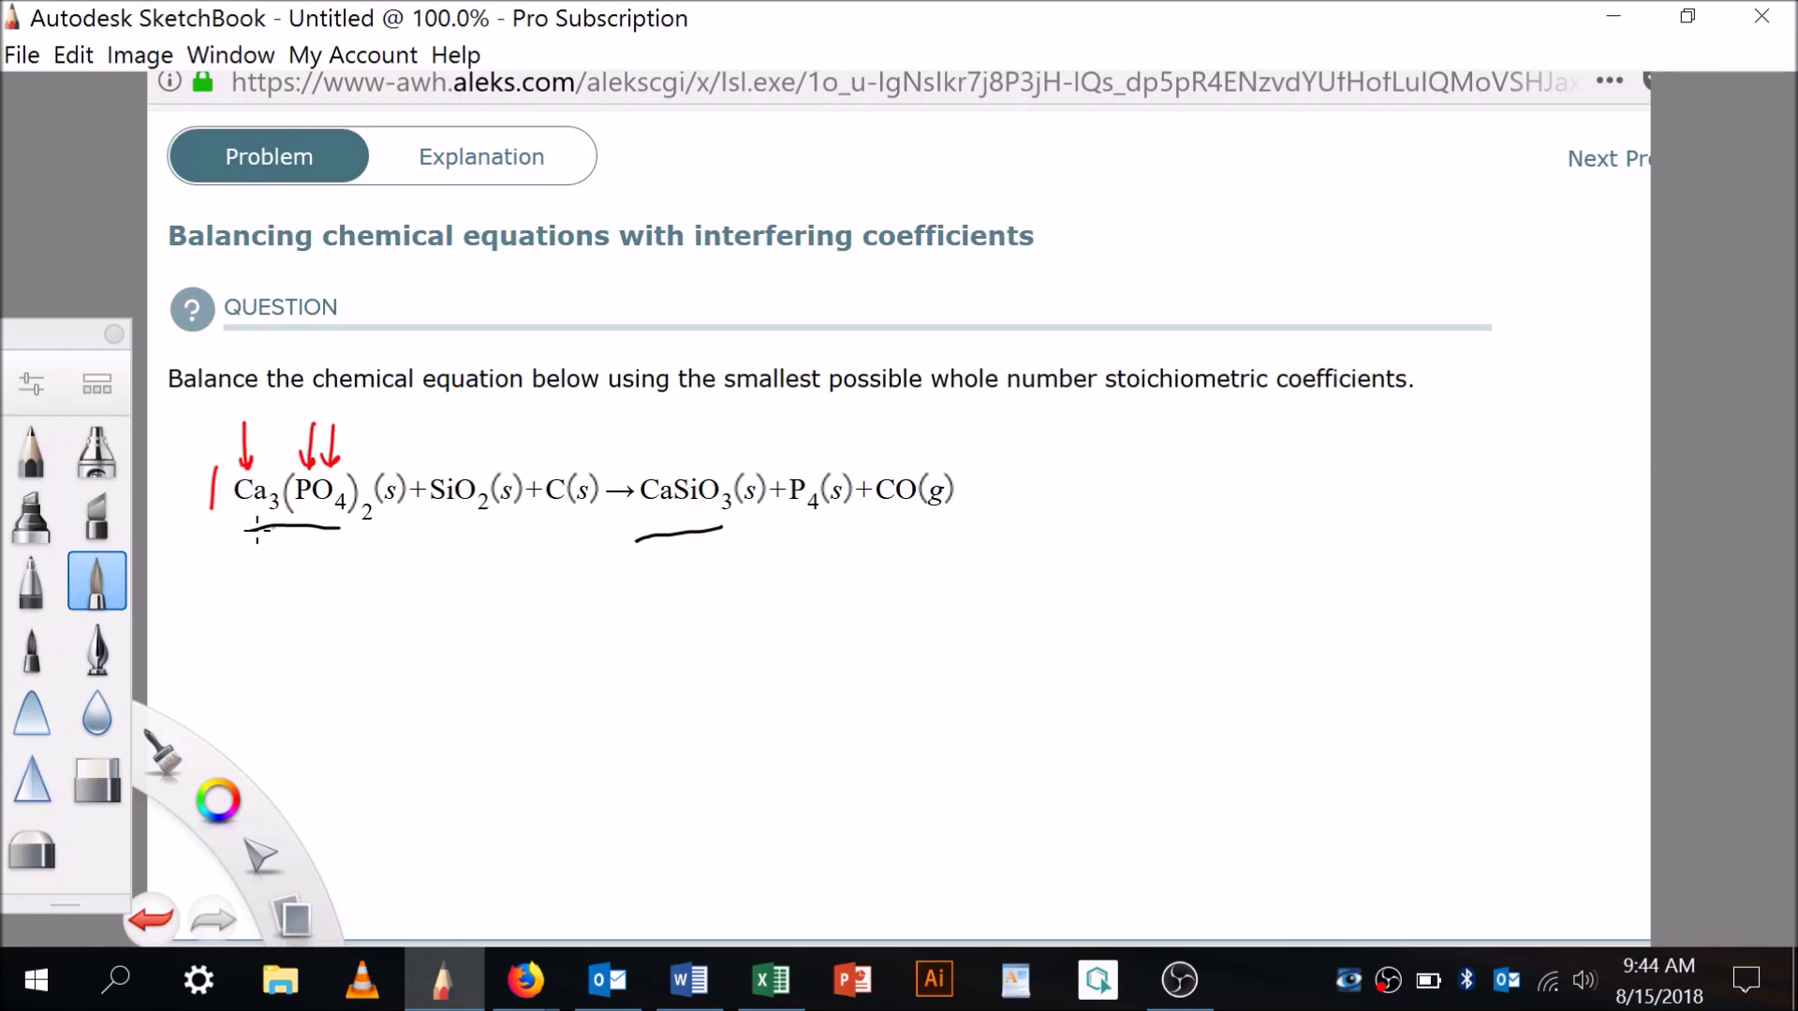
{"action": "mouse_move", "coordinate": [623, 467]}
{"action": "left_mouse_down"}
{"action": "mouse_move", "coordinate": [644, 480]}
{"action": "mouse_move", "coordinate": [616, 508]}
{"action": "left_mouse_up"}
Write red oxygen counts 8, 2, 9 and 1 under Ca3(PO4)2, SiO2, CaSiO3 and CO(g).
{"action": "left_click_drag", "start_coordinate": [334, 549], "coordinate": [331, 551]}
{"action": "left_click_drag", "start_coordinate": [464, 553], "coordinate": [477, 571]}
{"action": "left_click_drag", "start_coordinate": [720, 553], "coordinate": [718, 577]}
{"action": "left_click_drag", "start_coordinate": [908, 540], "coordinate": [909, 562]}
Draw small red x marks above Ca3(PO4)2, CaSiO3 and CO.
{"action": "left_click_drag", "start_coordinate": [242, 399], "coordinate": [326, 414]}
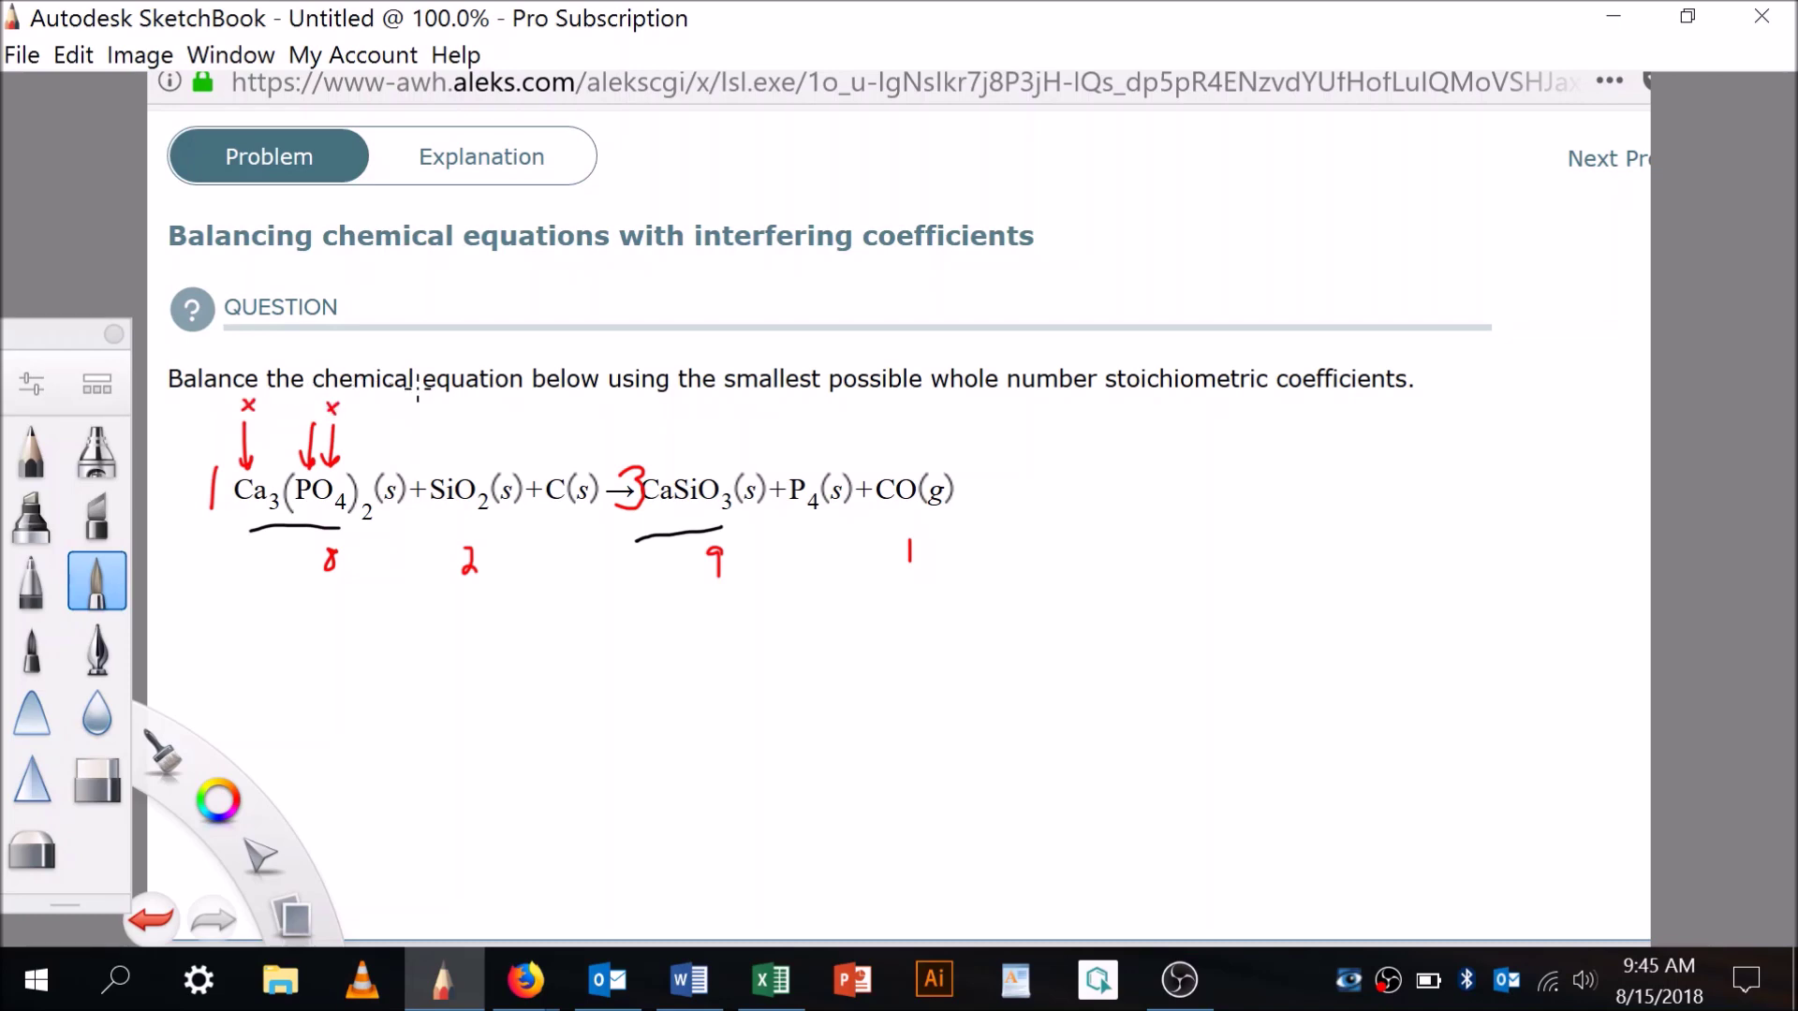
{"action": "left_click_drag", "start_coordinate": [656, 428], "coordinate": [716, 442]}
{"action": "left_click_drag", "start_coordinate": [906, 423], "coordinate": [907, 441]}
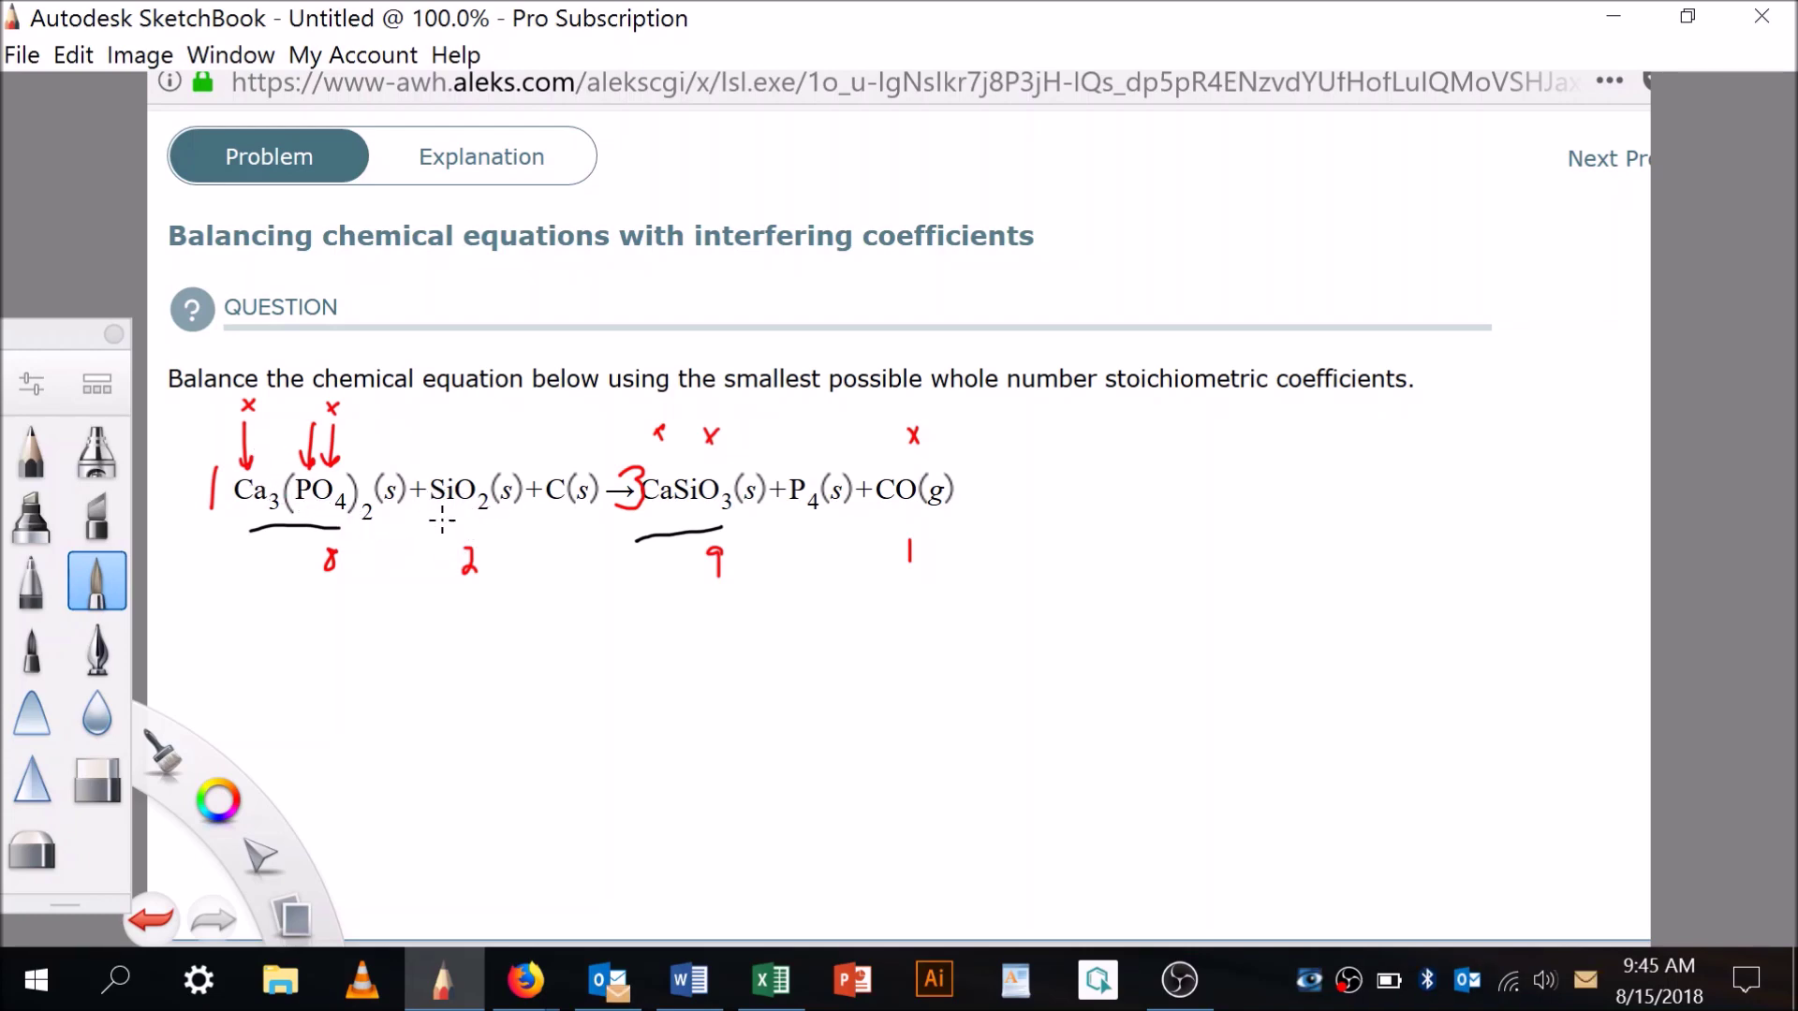
Write a red 3 before SiO2, then in blue cross out the old 8 and retrace 6, 9, 1.
{"action": "left_click_drag", "start_coordinate": [467, 416], "coordinate": [479, 430]}
{"action": "left_click_drag", "start_coordinate": [411, 479], "coordinate": [471, 602]}
{"action": "left_click_drag", "start_coordinate": [217, 798], "coordinate": [144, 855]}
{"action": "mouse_move", "coordinate": [240, 398]}
{"action": "left_mouse_down"}
{"action": "mouse_move", "coordinate": [263, 418]}
{"action": "mouse_move", "coordinate": [238, 417]}
{"action": "mouse_move", "coordinate": [340, 415]}
{"action": "mouse_move", "coordinate": [324, 415]}
{"action": "left_mouse_up"}
{"action": "mouse_move", "coordinate": [322, 560]}
{"action": "left_mouse_down"}
{"action": "mouse_move", "coordinate": [336, 553]}
{"action": "mouse_move", "coordinate": [332, 578]}
{"action": "mouse_move", "coordinate": [339, 550]}
{"action": "left_mouse_up"}
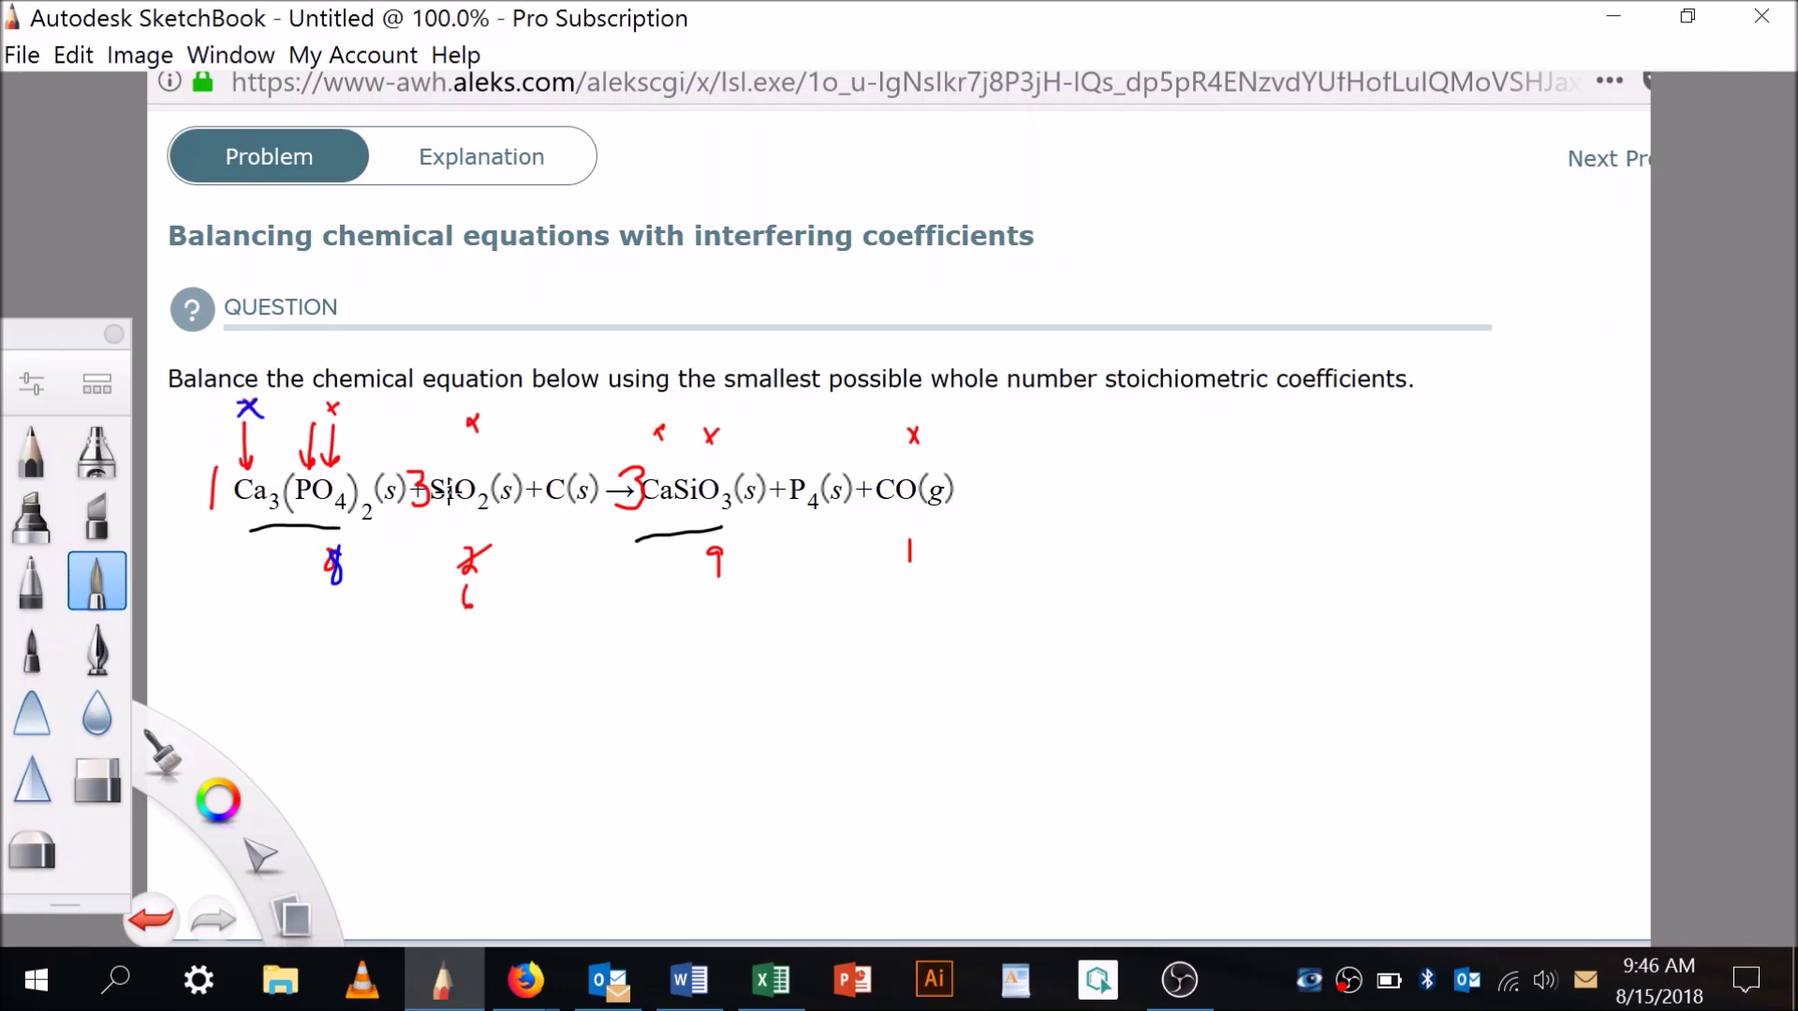
{"action": "left_click_drag", "start_coordinate": [467, 581], "coordinate": [474, 594]}
{"action": "left_click_drag", "start_coordinate": [727, 554], "coordinate": [724, 590]}
{"action": "left_click_drag", "start_coordinate": [909, 541], "coordinate": [912, 569]}
Write a blue 5 before CO(g) and replace the 1 beneath it with 5.
{"action": "left_click_drag", "start_coordinate": [876, 473], "coordinate": [863, 510]}
{"action": "left_click_drag", "start_coordinate": [925, 543], "coordinate": [895, 564]}
{"action": "left_click_drag", "start_coordinate": [914, 579], "coordinate": [907, 604]}
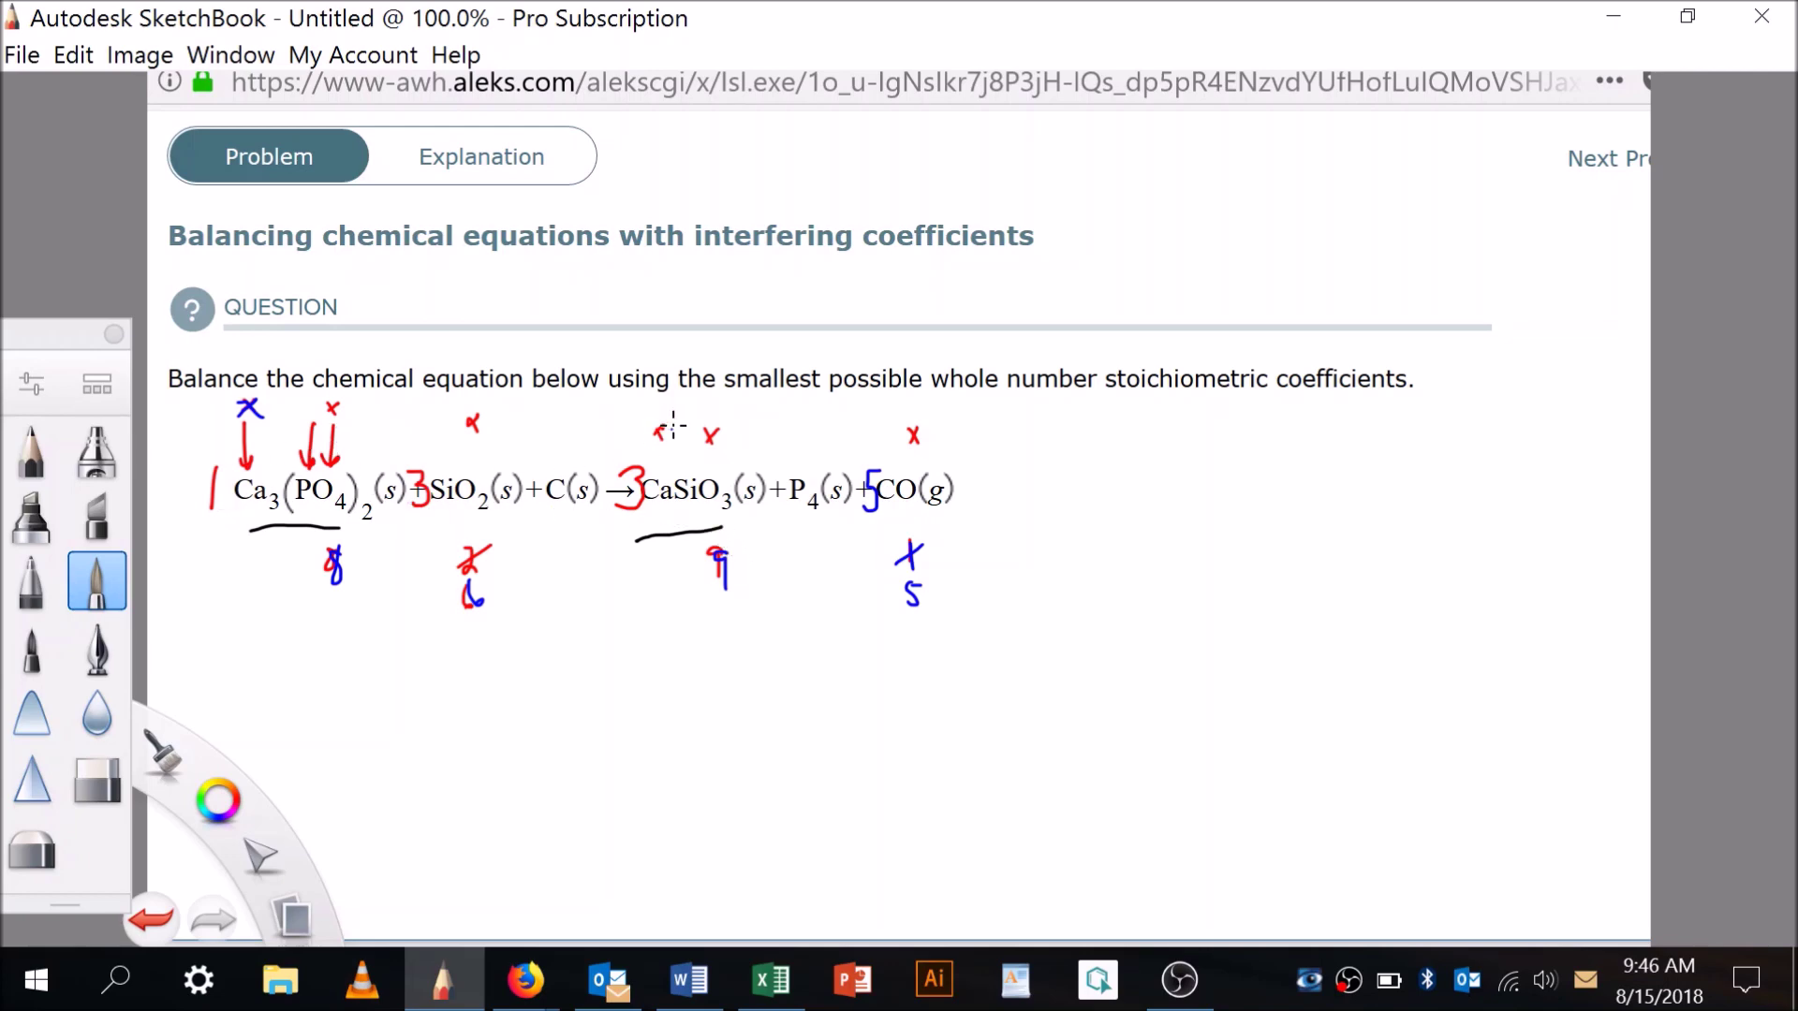
Cross the red x marks above PO4, SiO2, CaSiO3 and CO in blue, adding extra ticks.
{"action": "left_click_drag", "start_coordinate": [666, 424], "coordinate": [666, 442]}
{"action": "mouse_move", "coordinate": [341, 397]}
{"action": "left_mouse_down"}
{"action": "mouse_move", "coordinate": [329, 418]}
{"action": "mouse_move", "coordinate": [345, 423]}
{"action": "left_mouse_up"}
{"action": "mouse_move", "coordinate": [466, 414]}
{"action": "left_mouse_down"}
{"action": "mouse_move", "coordinate": [483, 430]}
{"action": "mouse_move", "coordinate": [465, 432]}
{"action": "left_mouse_up"}
{"action": "mouse_move", "coordinate": [704, 426]}
{"action": "left_mouse_down"}
{"action": "mouse_move", "coordinate": [721, 446]}
{"action": "mouse_move", "coordinate": [702, 446]}
{"action": "left_mouse_up"}
{"action": "mouse_move", "coordinate": [907, 423]}
{"action": "left_mouse_down"}
{"action": "mouse_move", "coordinate": [924, 443]}
{"action": "mouse_move", "coordinate": [906, 443]}
{"action": "left_mouse_up"}
{"action": "left_click_drag", "start_coordinate": [430, 427], "coordinate": [453, 437]}
{"action": "left_click_drag", "start_coordinate": [684, 430], "coordinate": [682, 444]}
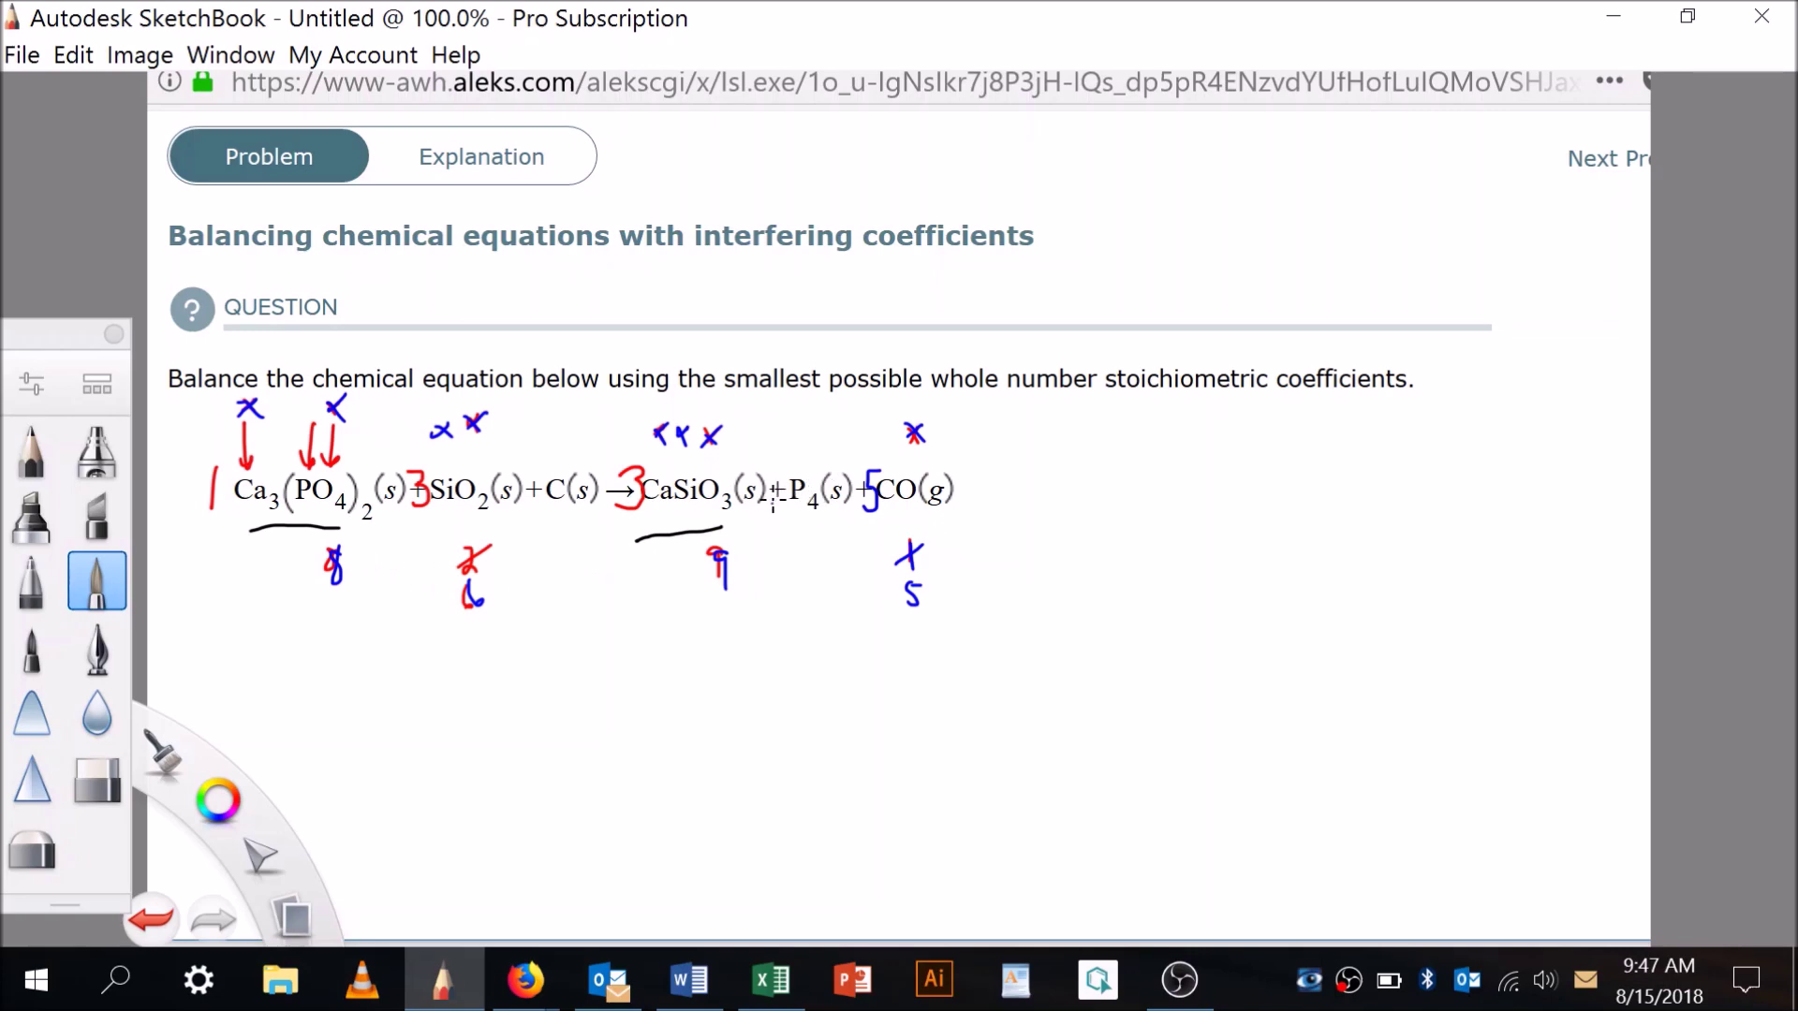
Write a blue ½ before P4 and doubling notes 1, 2, 2 under a long line.
{"action": "left_click_drag", "start_coordinate": [777, 453], "coordinate": [797, 529]}
{"action": "left_click_drag", "start_coordinate": [302, 633], "coordinate": [304, 658]}
{"action": "left_click_drag", "start_coordinate": [203, 626], "coordinate": [315, 656]}
{"action": "left_click_drag", "start_coordinate": [783, 635], "coordinate": [807, 662]}
{"action": "left_click_drag", "start_coordinate": [913, 607], "coordinate": [217, 609]}
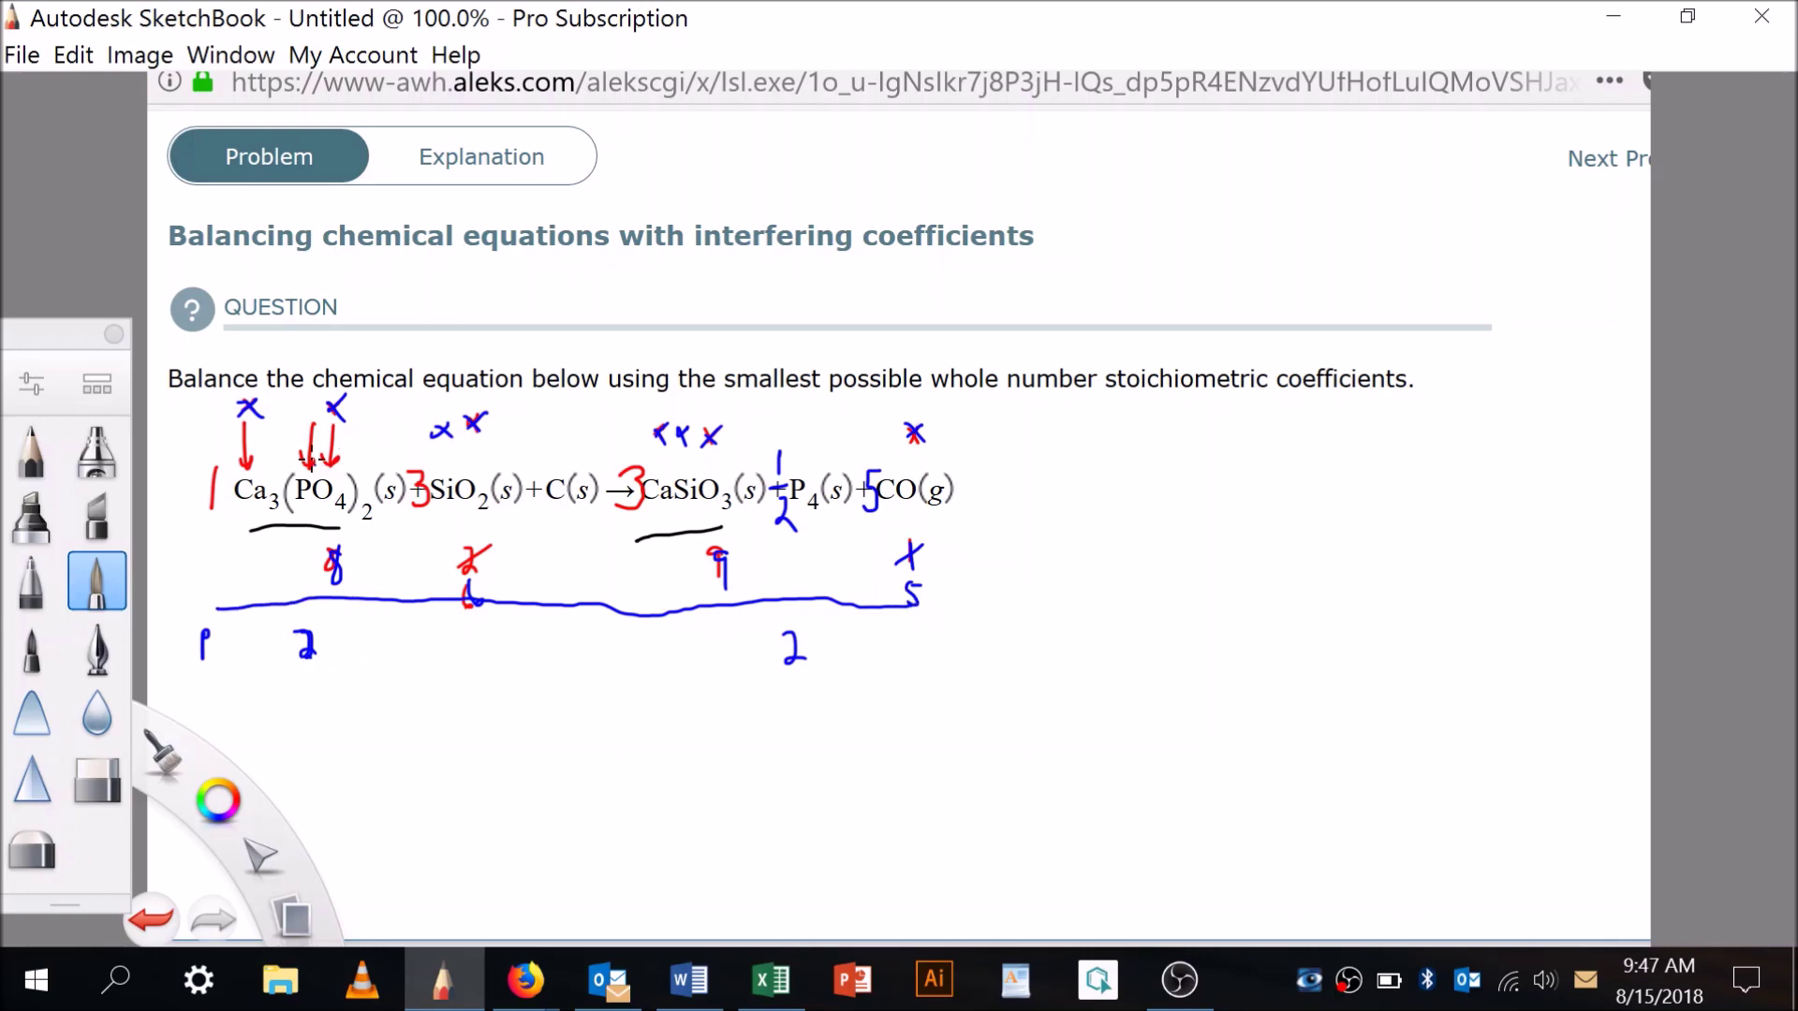
Tick PO4 and P4 as balanced and write a blue 5 before C(s).
{"action": "left_click_drag", "start_coordinate": [300, 415], "coordinate": [314, 412]}
{"action": "left_click_drag", "start_coordinate": [805, 419], "coordinate": [803, 439]}
{"action": "mouse_move", "coordinate": [527, 469]}
{"action": "left_mouse_down"}
{"action": "mouse_move", "coordinate": [521, 500]}
{"action": "mouse_move", "coordinate": [549, 466]}
{"action": "left_mouse_up"}
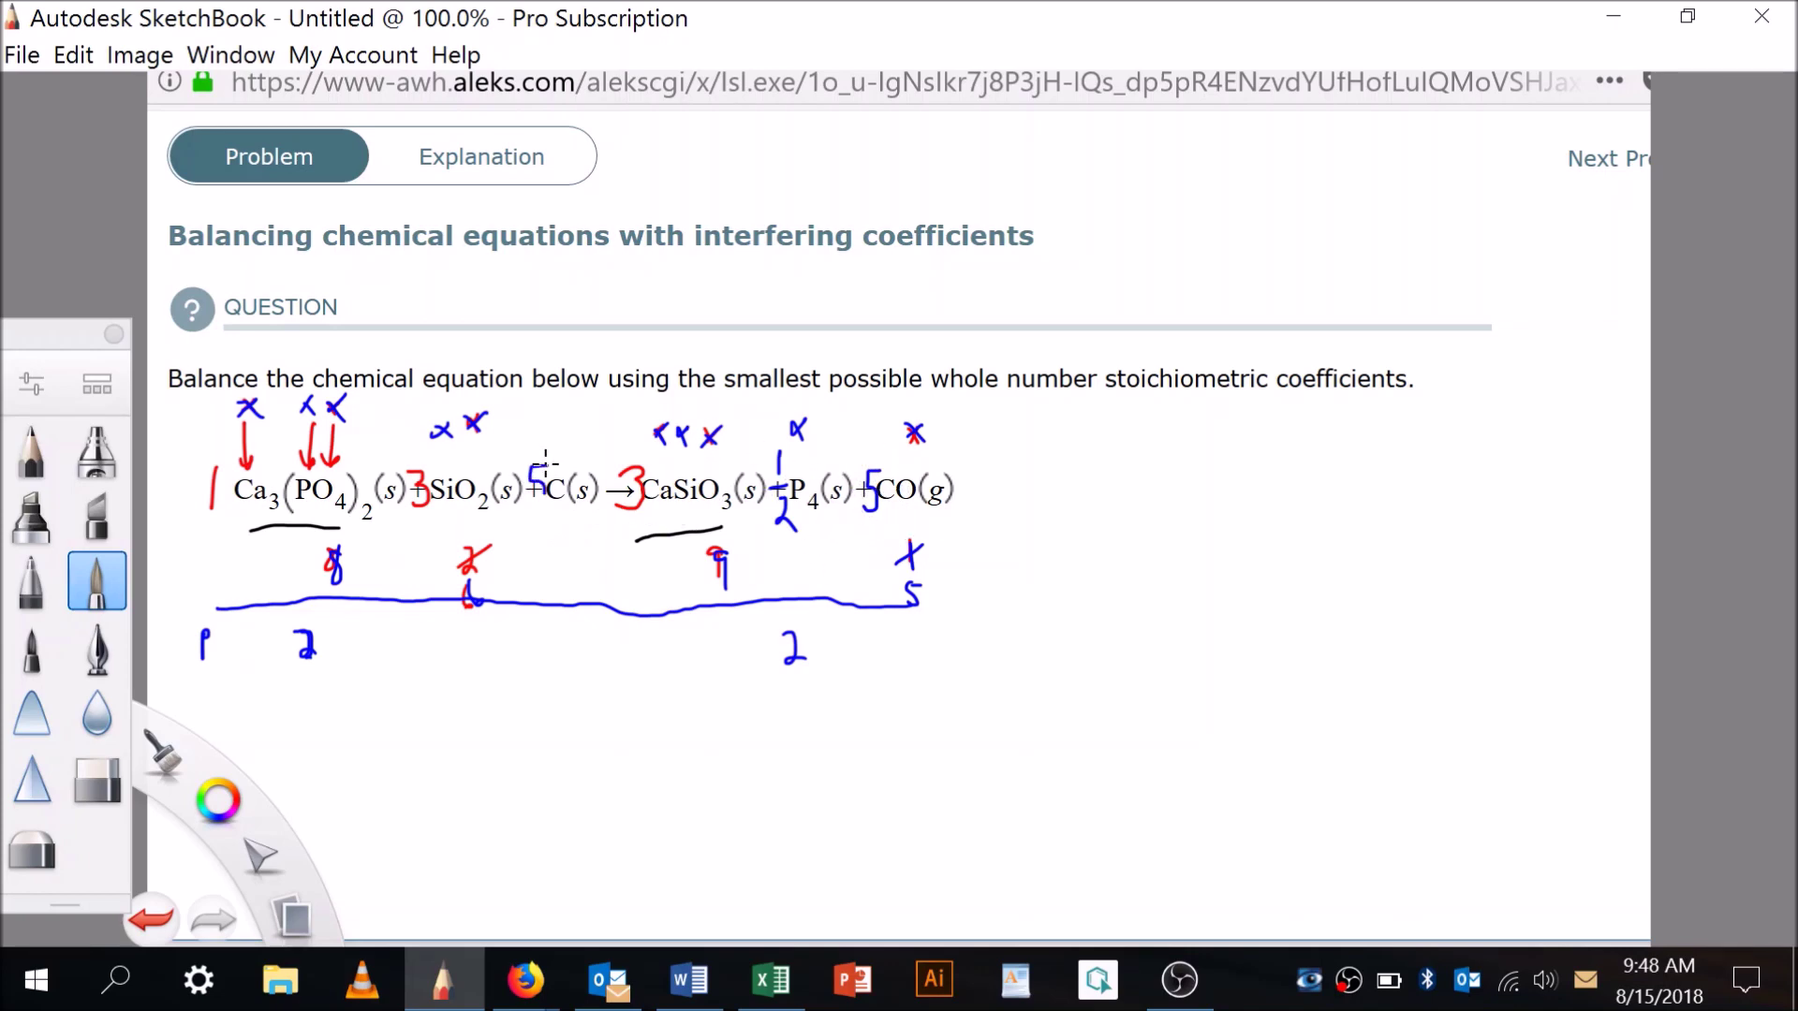